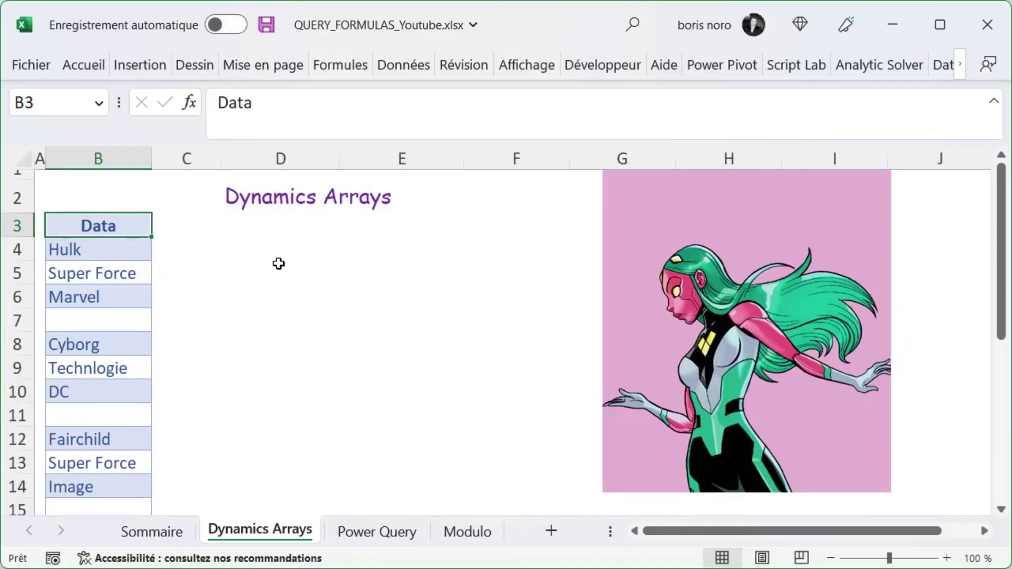
Step: Enter =ORGA.LIGNES(T_hero_[Data];4) in D4 to wrap the hero list into rows of four
left_click(248, 248)
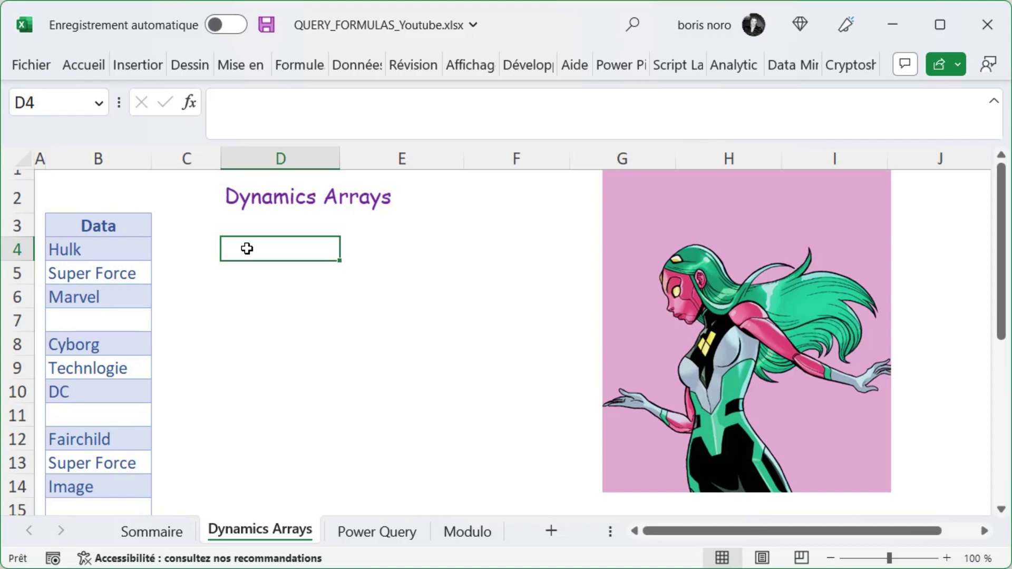
left_click(379, 100)
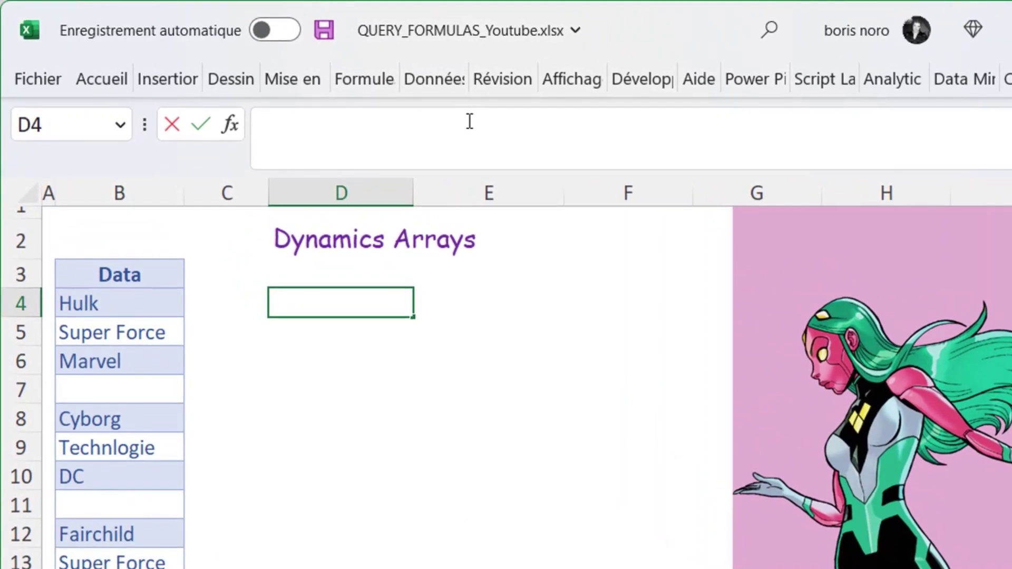
type("=OR")
double_click(356, 233)
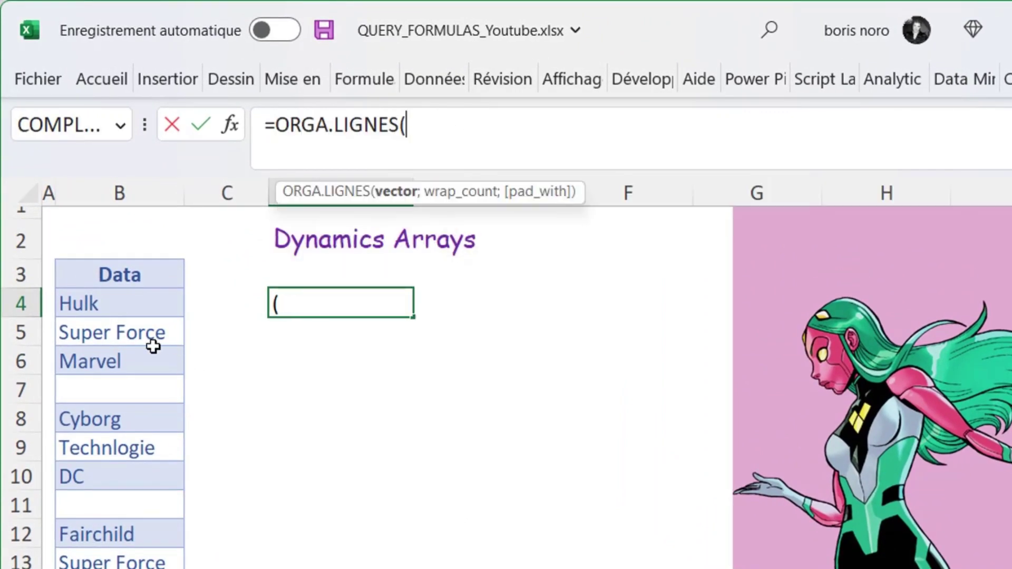
left_click(118, 260)
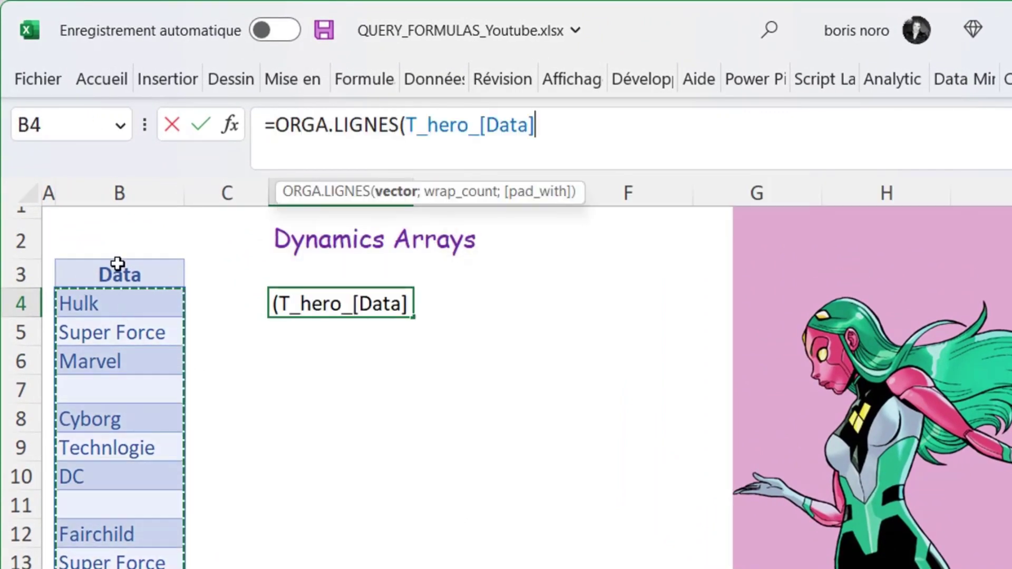
type(";")
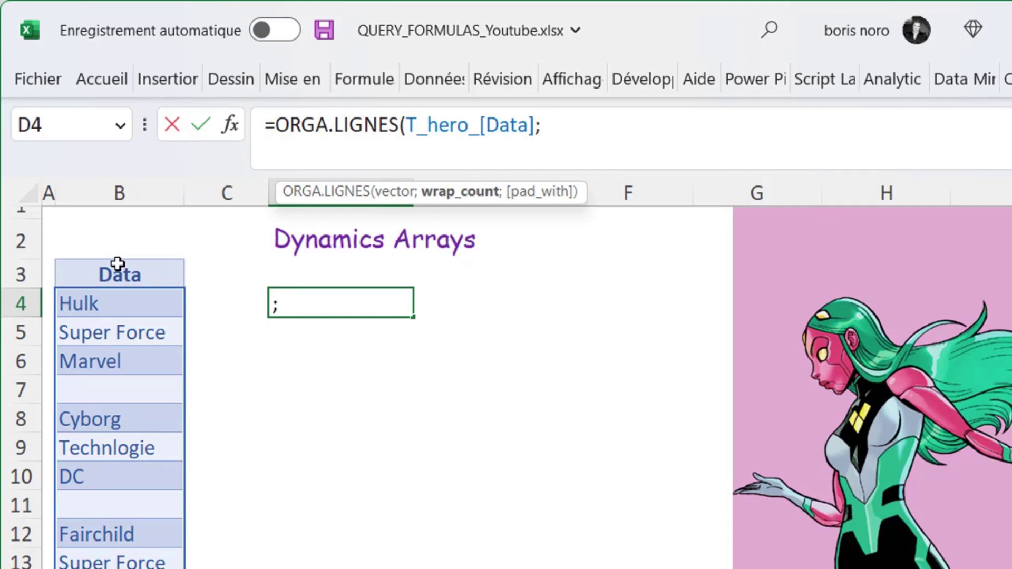
type("4)")
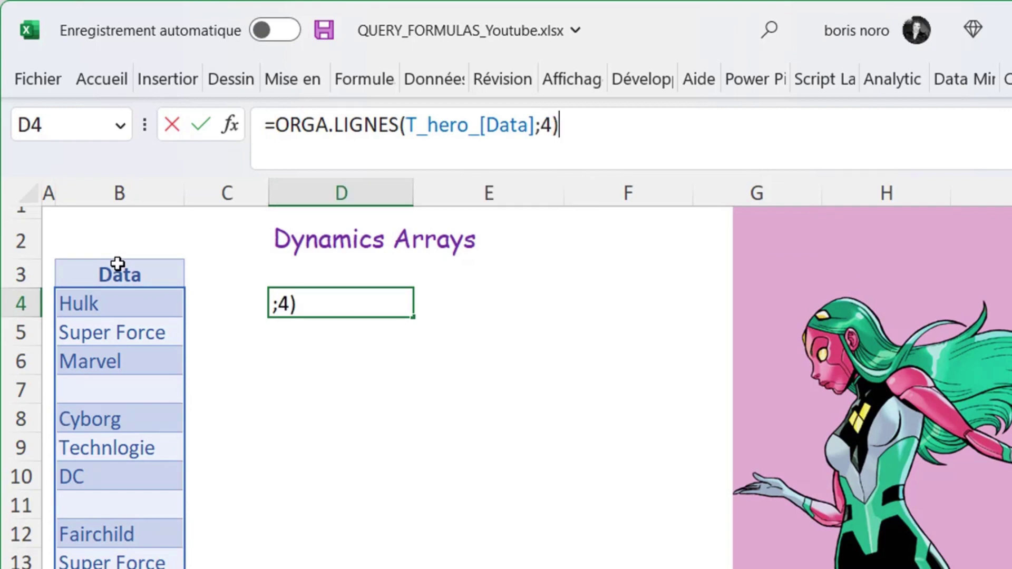
key("Return")
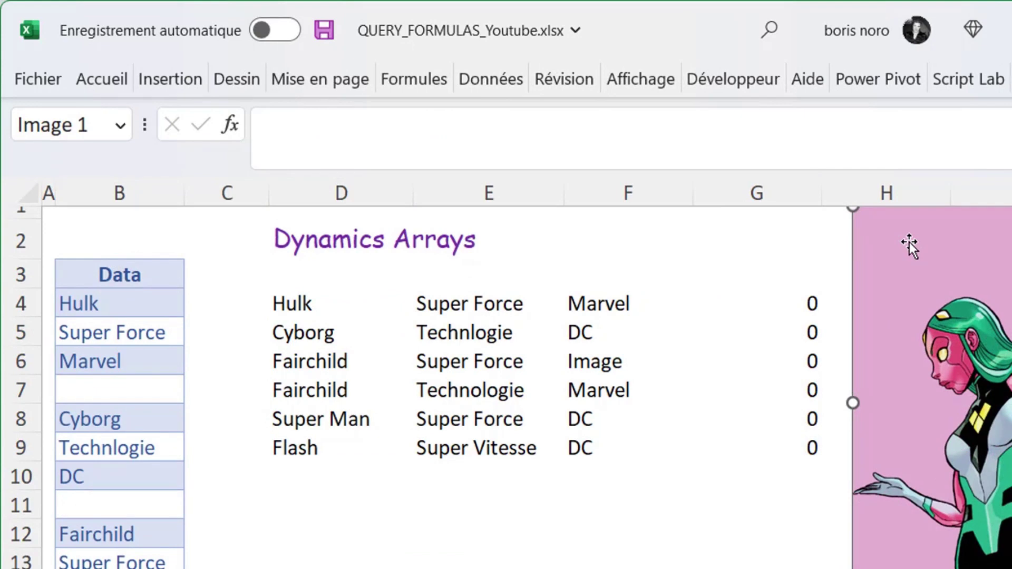
Step: Inspect the trailing zeros column at G4, then reopen the D4 formula for editing
left_click(750, 306)
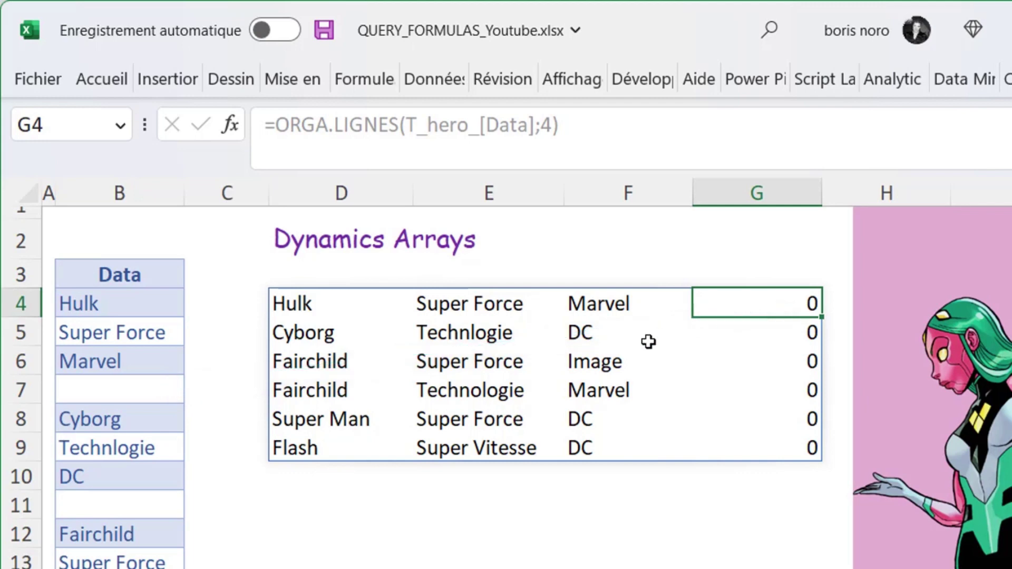
left_click(320, 305)
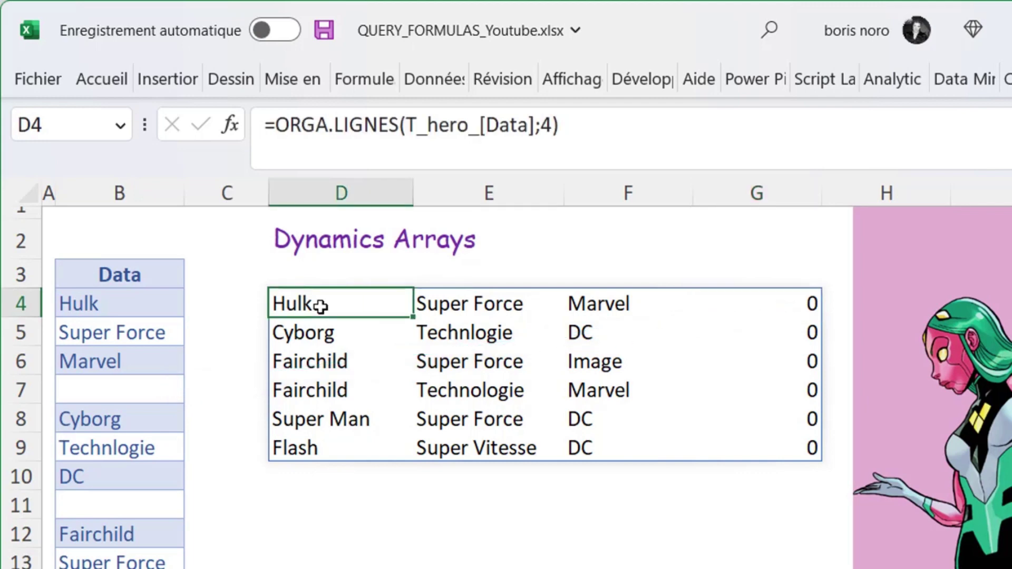
left_click(277, 125)
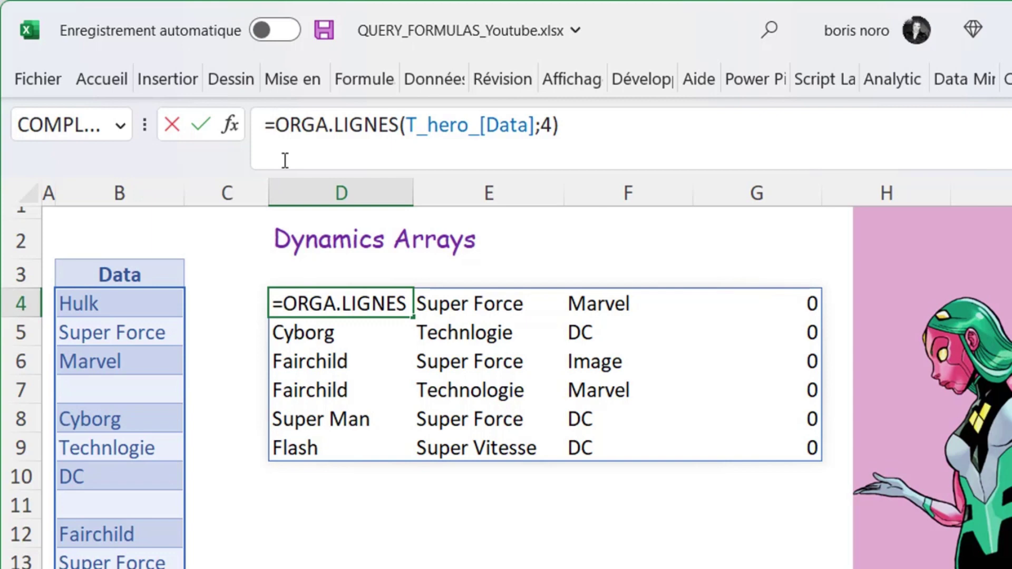
Step: Change D4 to =EXCLURE(ORGA.LIGNES(T_hero_[Data];4);;-1) so the zeros column is dropped
type("EXC")
double_click(317, 193)
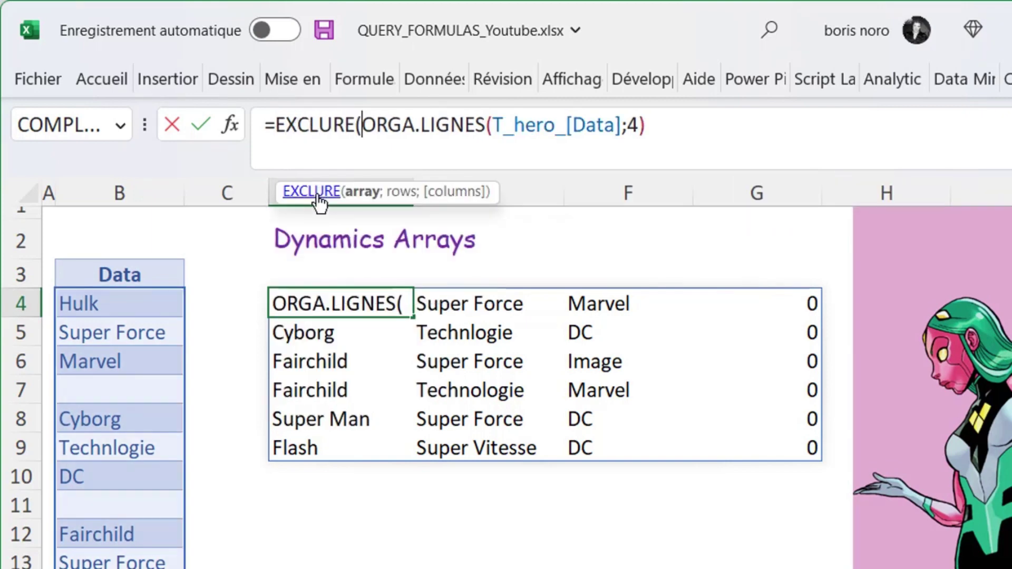
left_click(716, 112)
type(";")
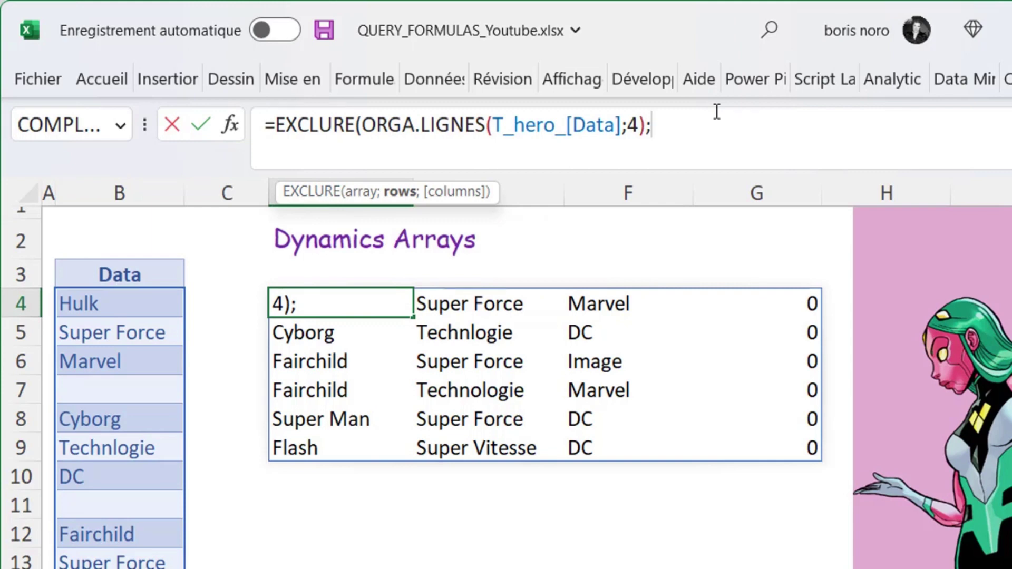
type(";")
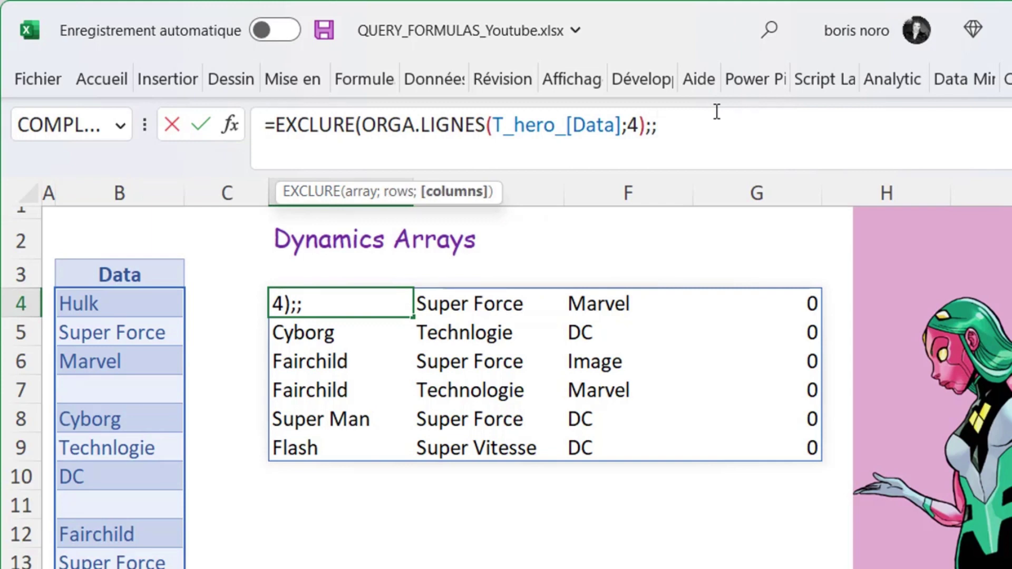
type("-")
type("1)")
key("Return")
left_click(323, 499)
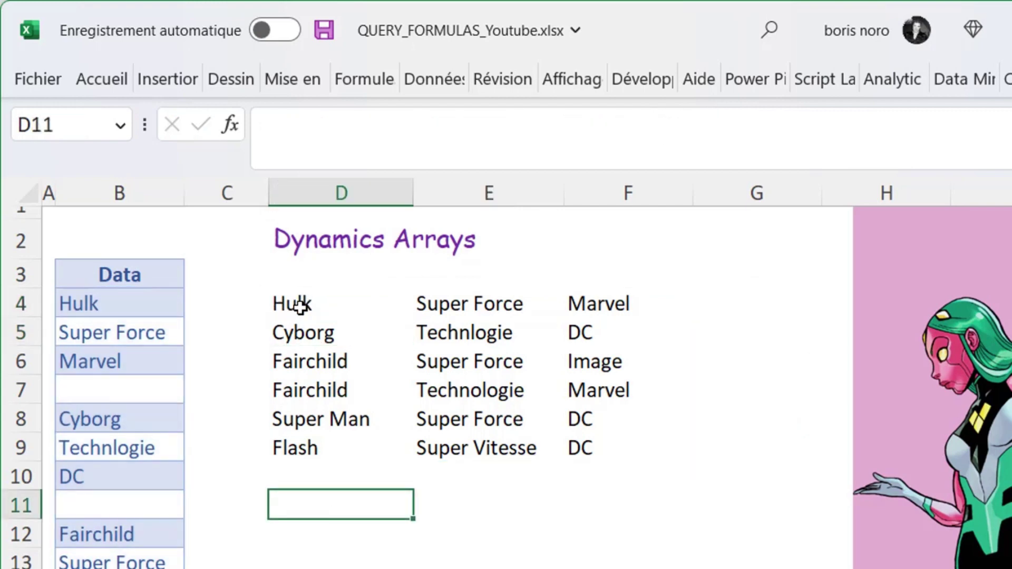
left_click(301, 278)
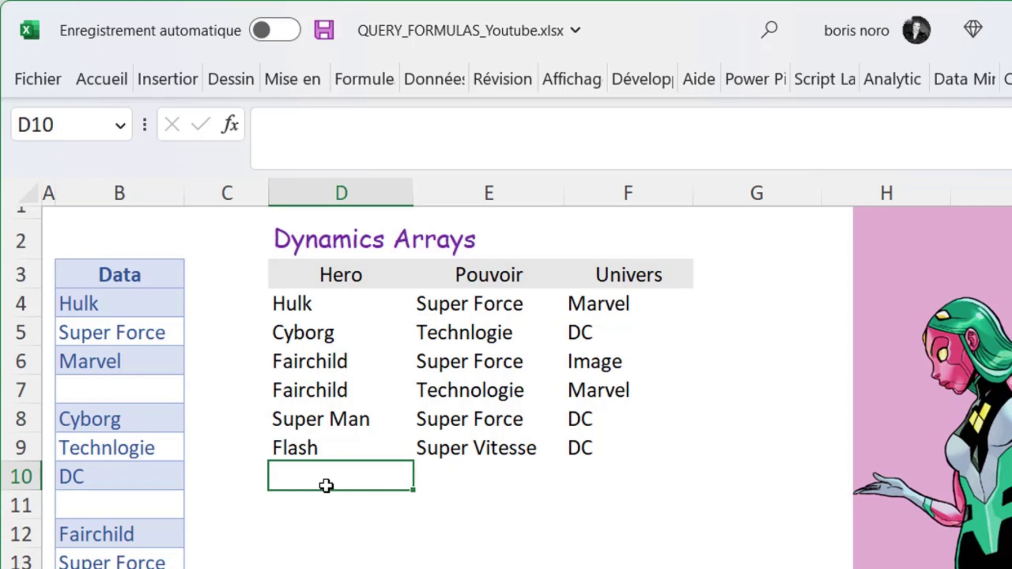
Step: Replace Hulk with Thor in B4, then go to the Modulo sheet
left_click(120, 304)
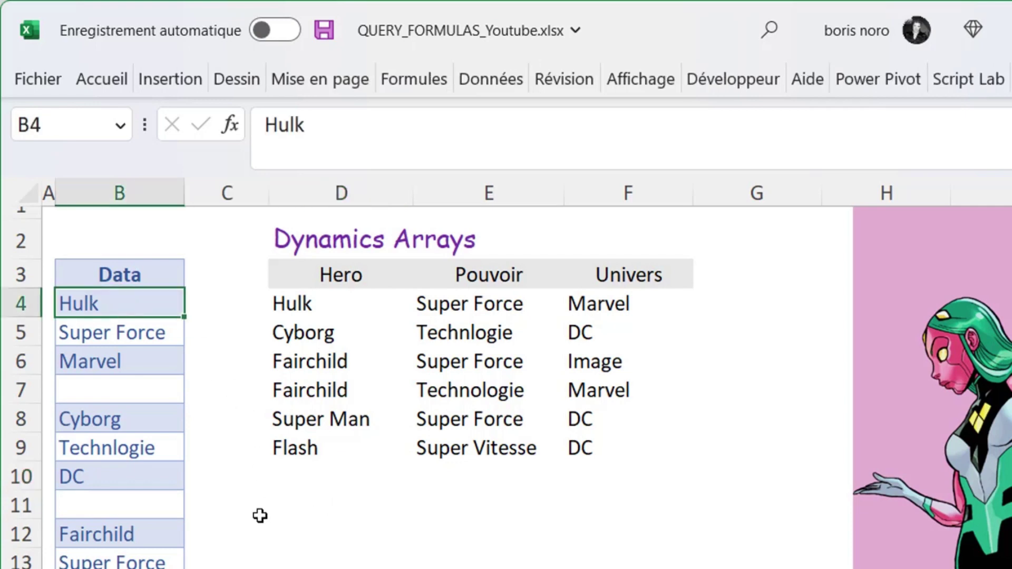
type("Thor")
key("Return")
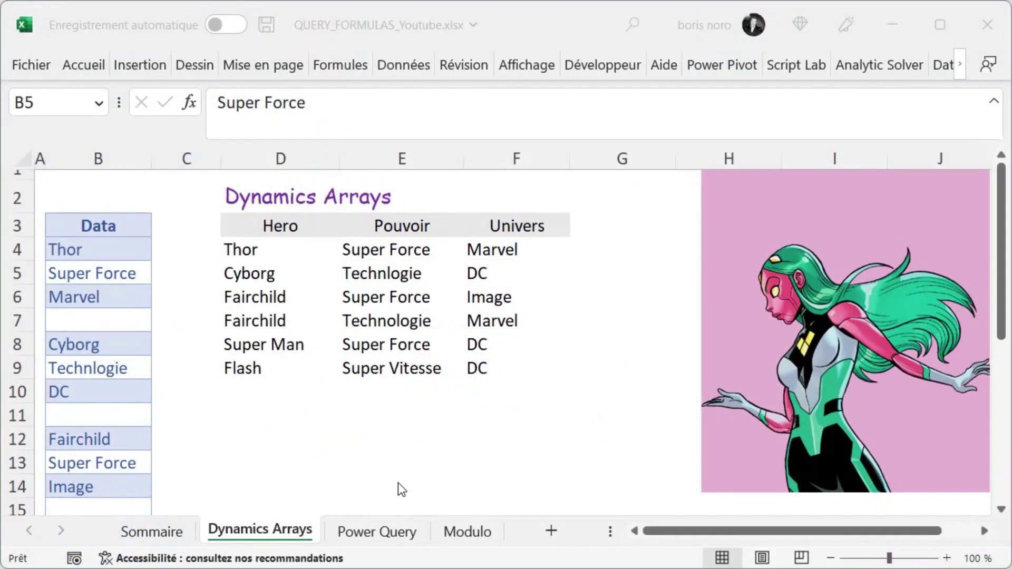
left_click(377, 531)
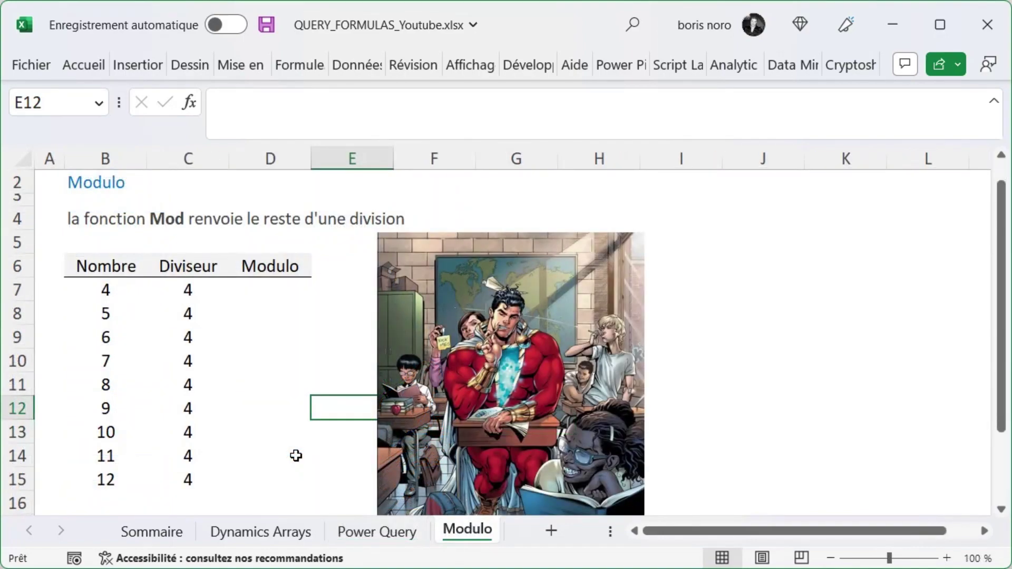
Step: Enter =MOD(B7;C7) in D7, giving remainder 0 for 4 divided by 4
left_click(271, 291)
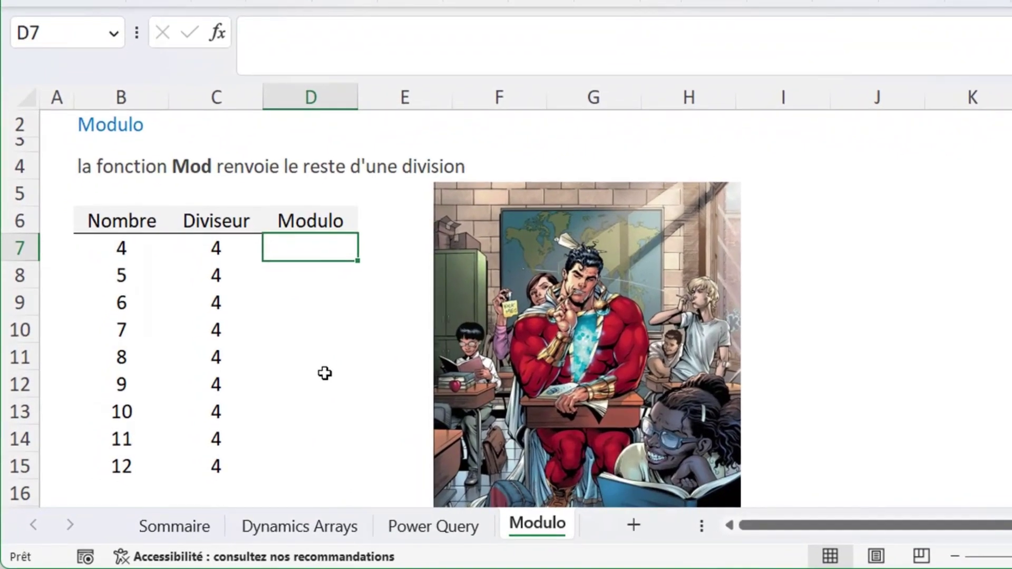
type("=")
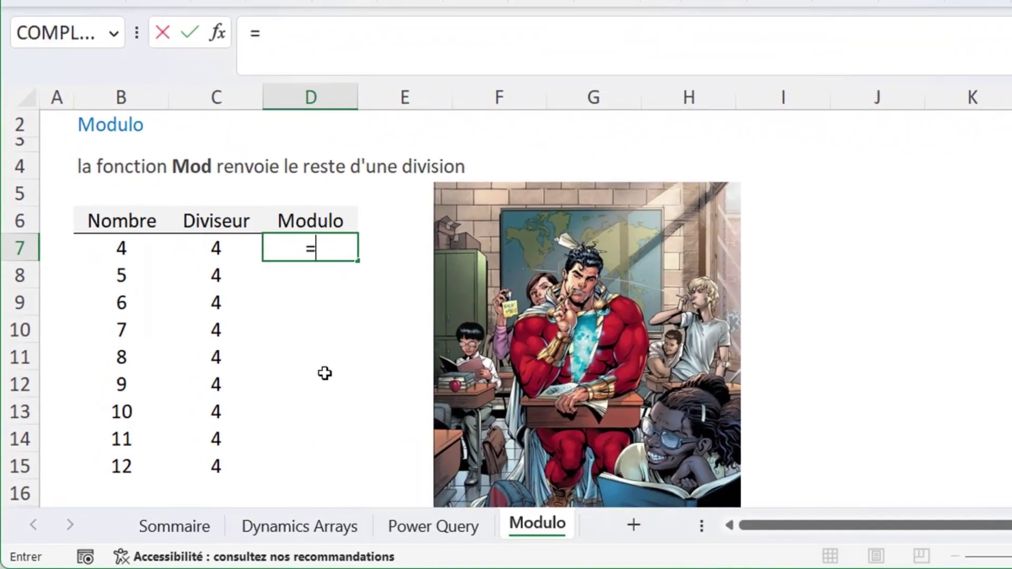
type("mod(")
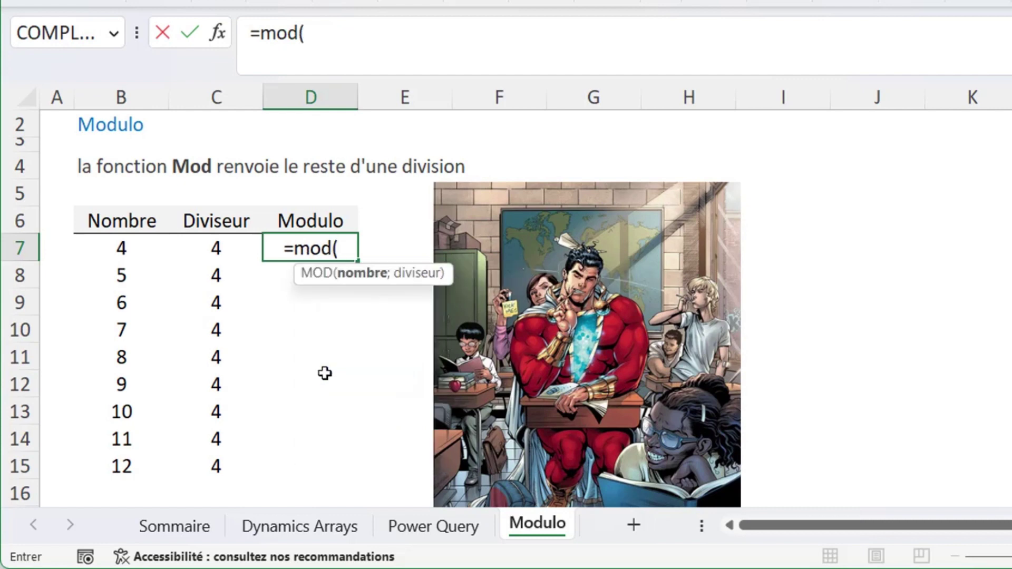
left_click(101, 248)
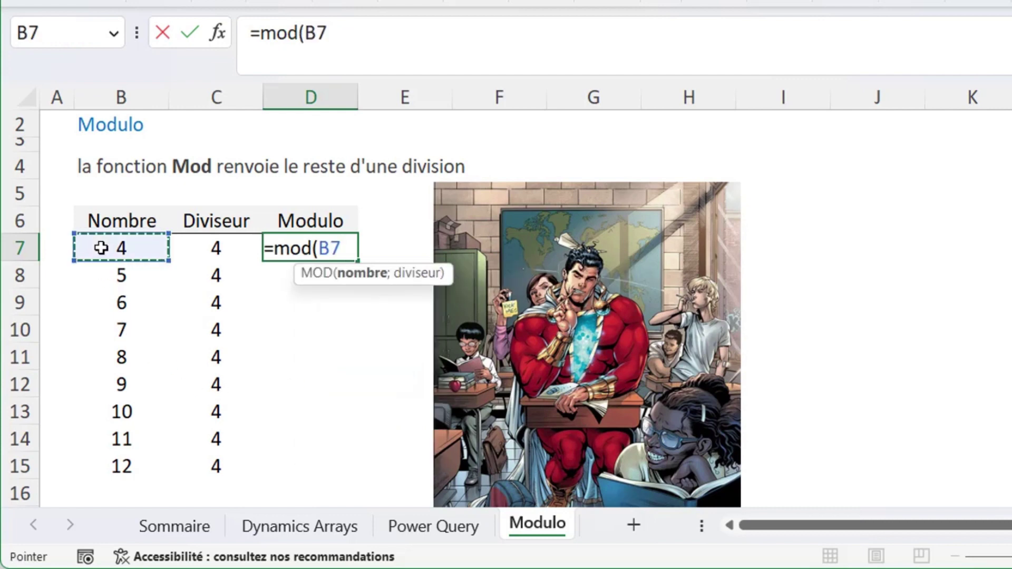
type(";")
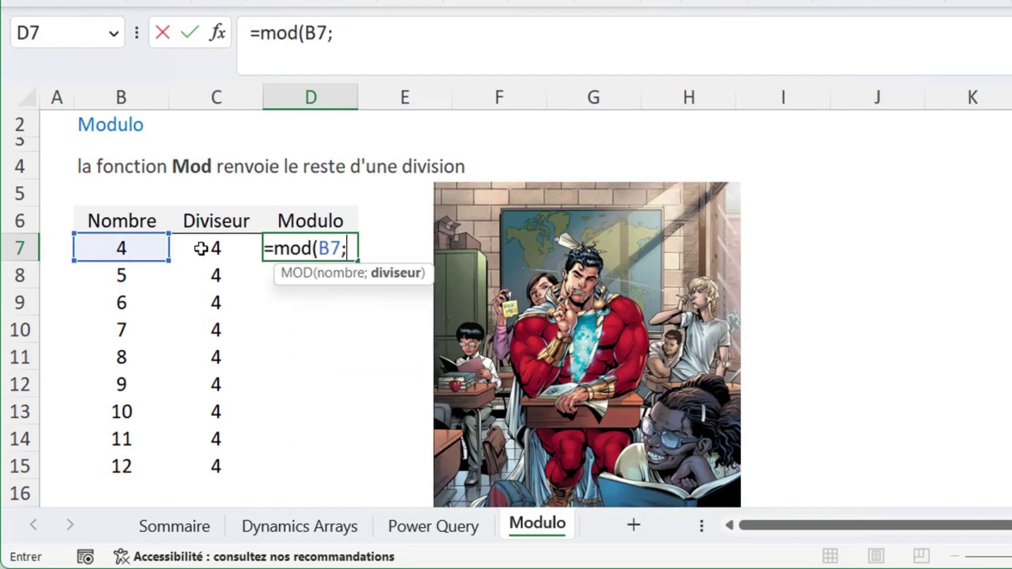
left_click(201, 248)
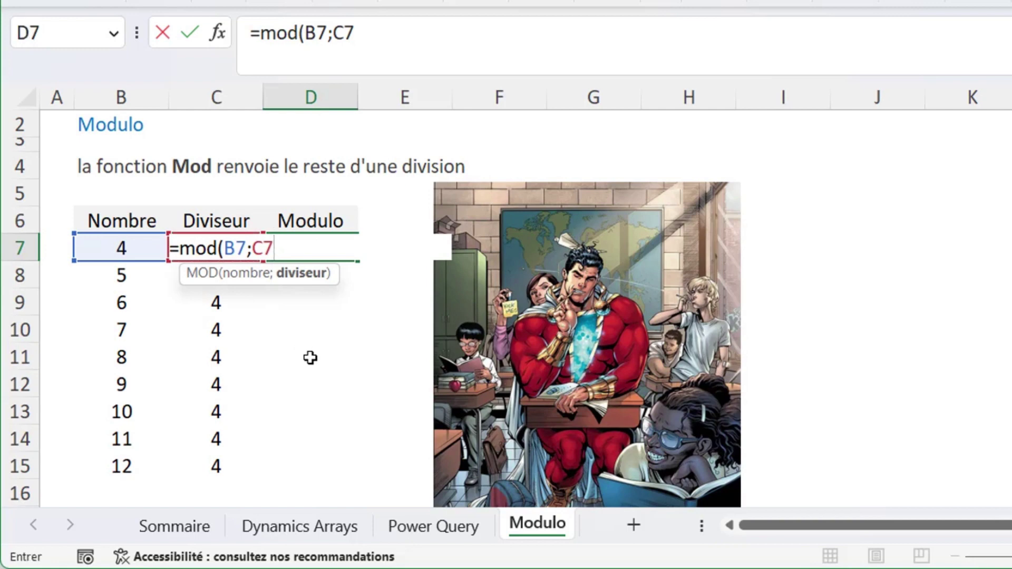
type(")")
key("Return")
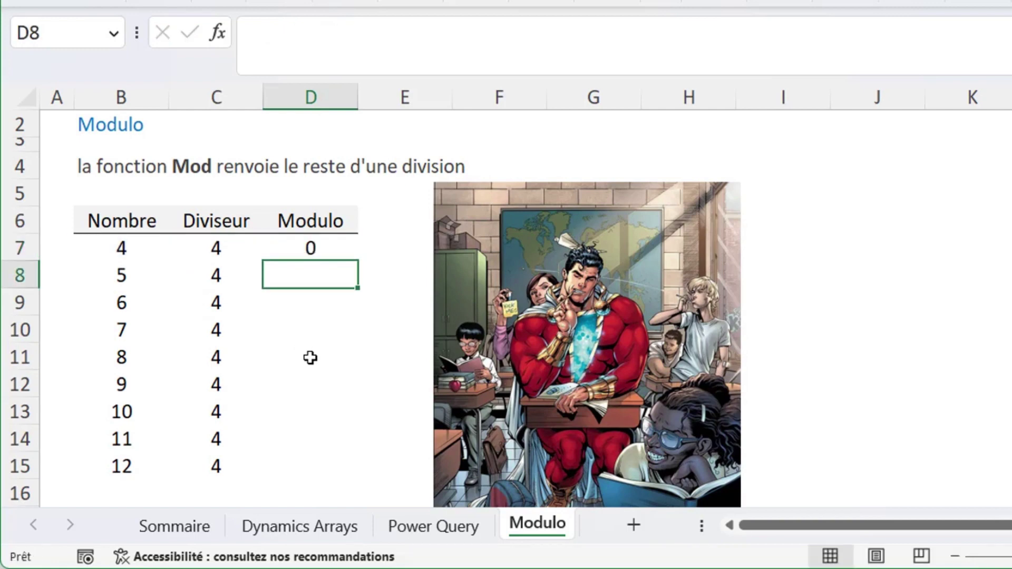
Step: Copy the D7 MOD formula down to D15, producing remainders 0, 1, 2, 3 repeating
left_click(335, 241)
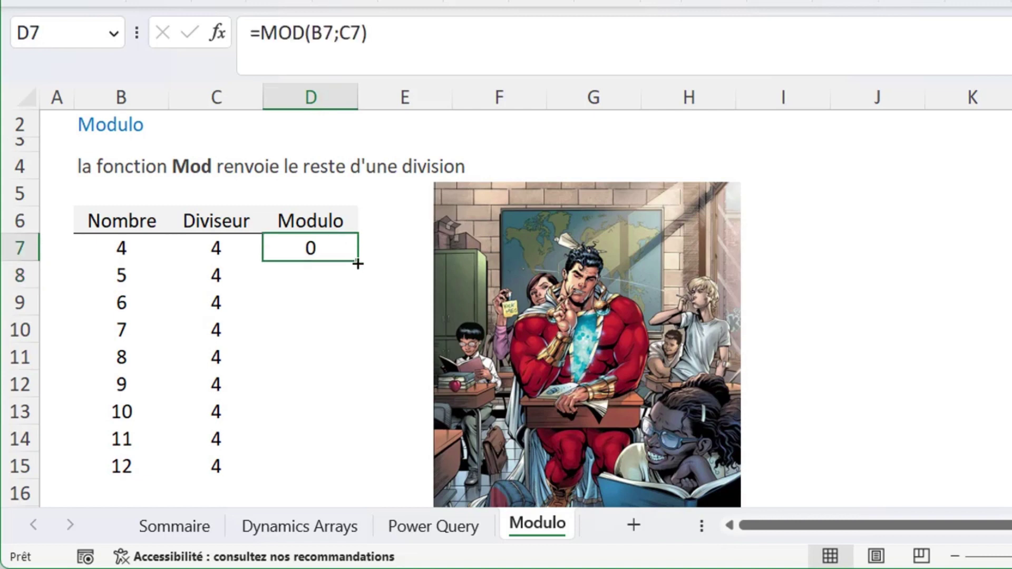
left_click_drag(358, 264, 356, 284)
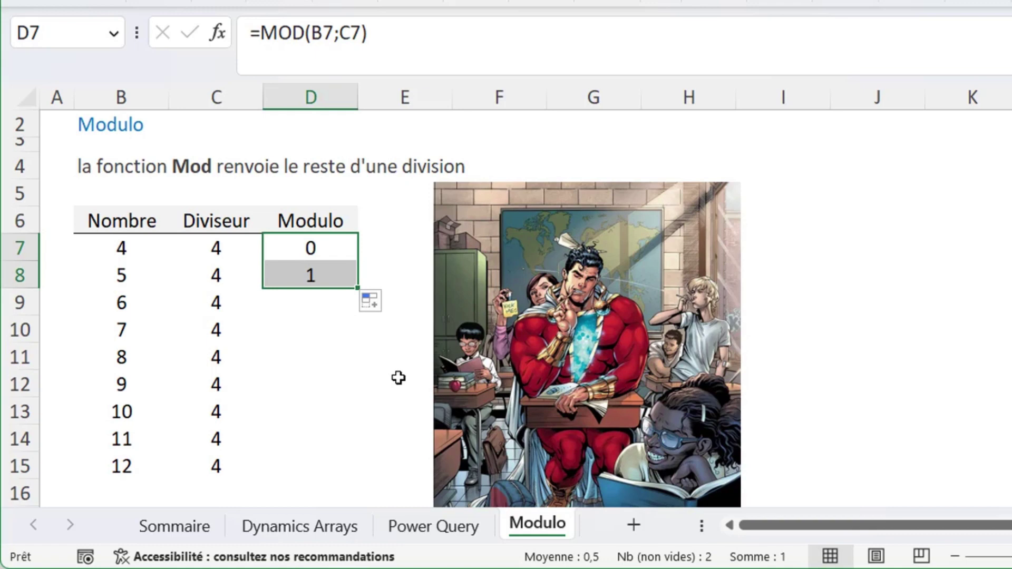
left_click_drag(358, 288, 354, 332)
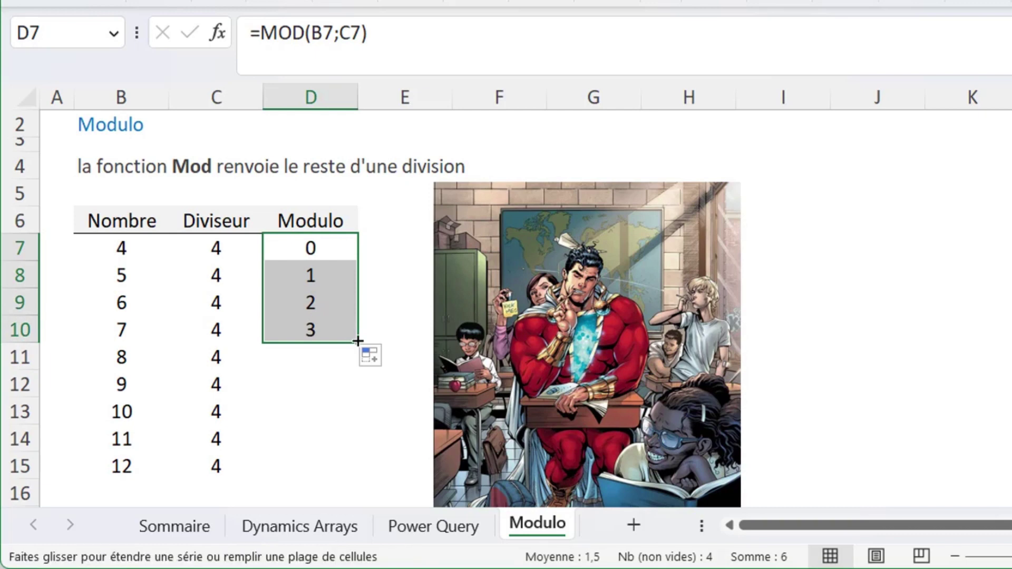
left_click_drag(356, 354, 357, 359)
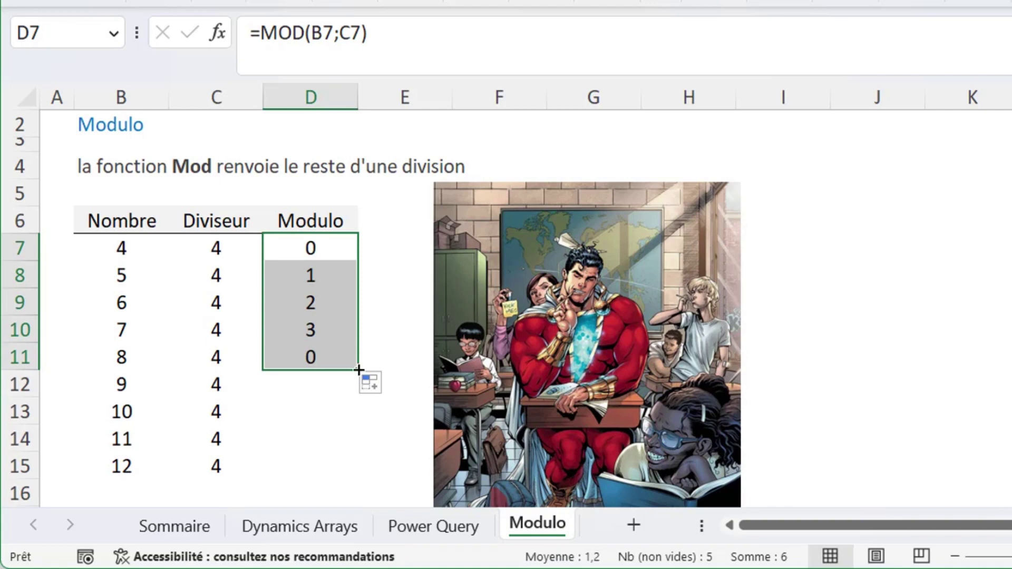
left_click_drag(358, 370, 358, 477)
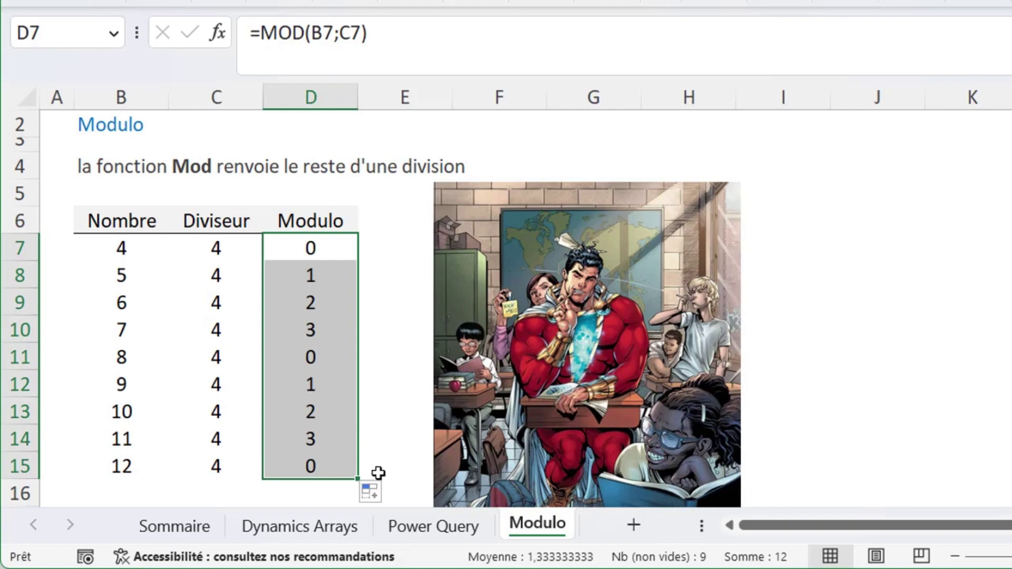
left_click(441, 527)
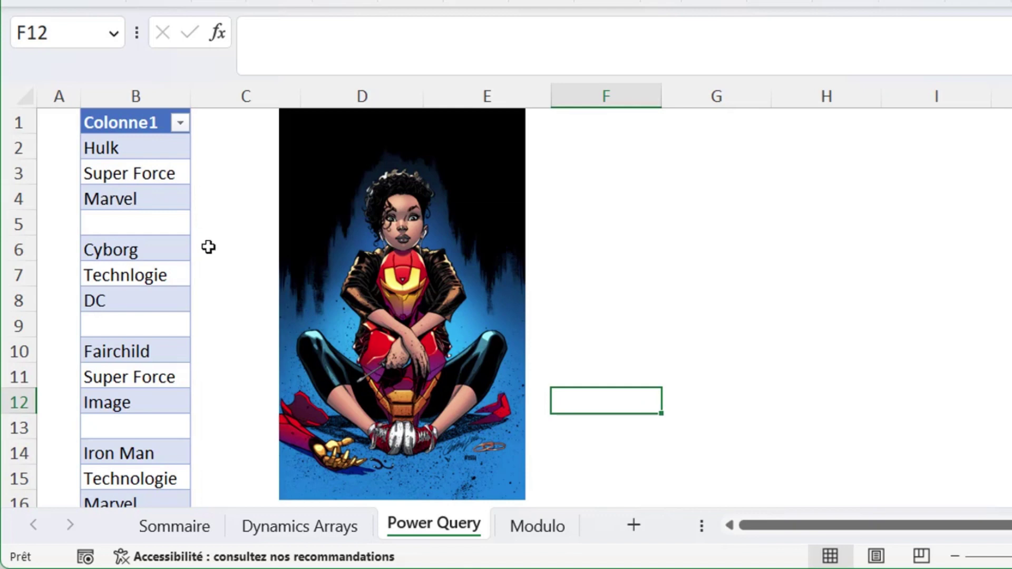
Step: Load the hero table into Power Query with Obtenir des données à partir d'une table/plage
left_click(135, 221)
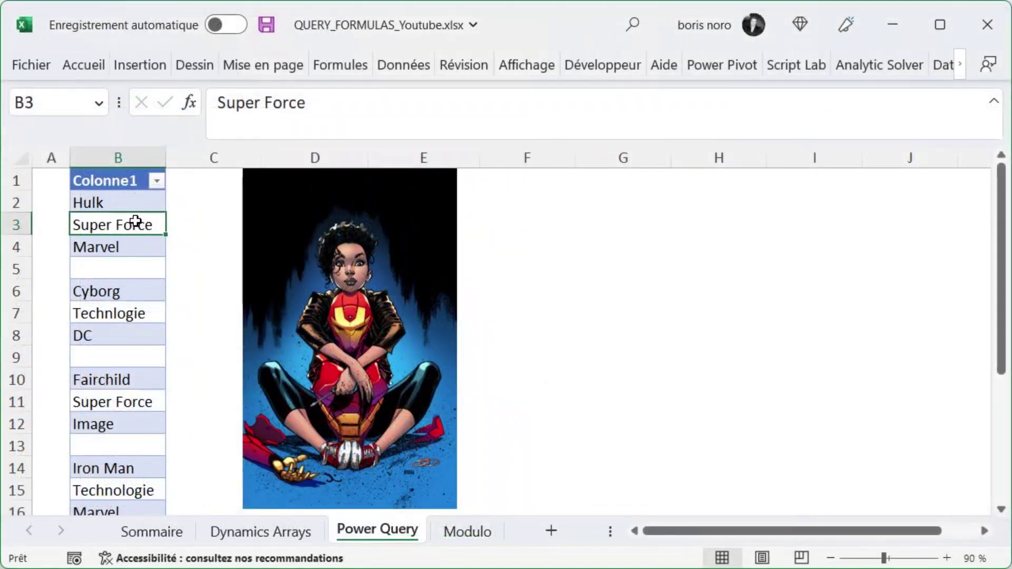
right_click(135, 224)
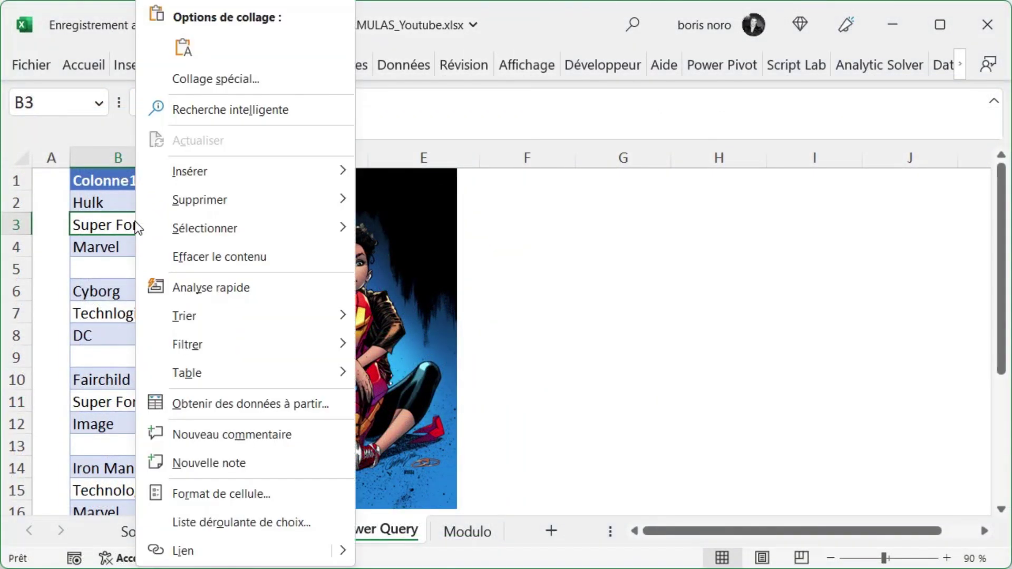
left_click(191, 406)
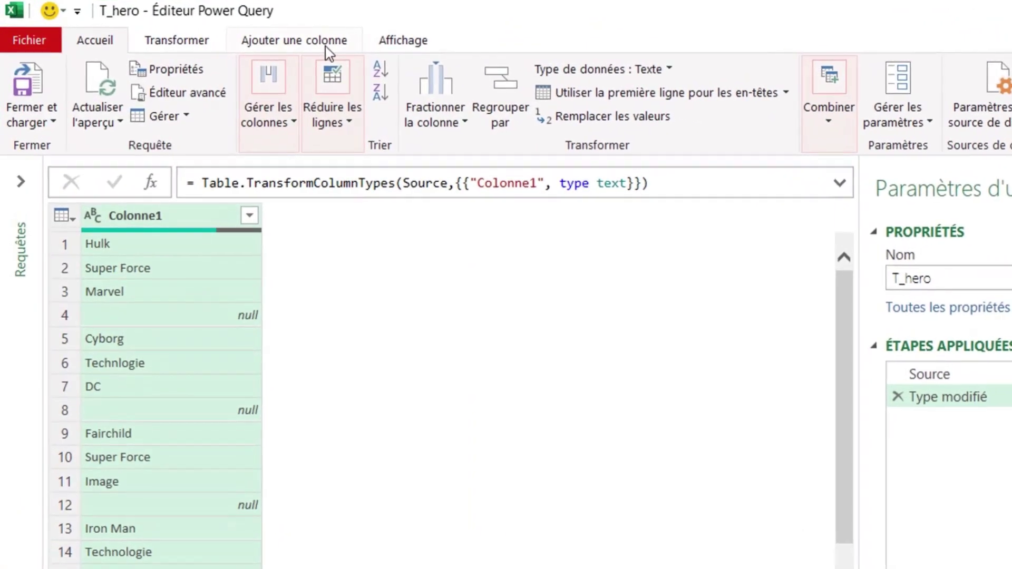
Step: Add an Index column starting at 0
left_click(296, 42)
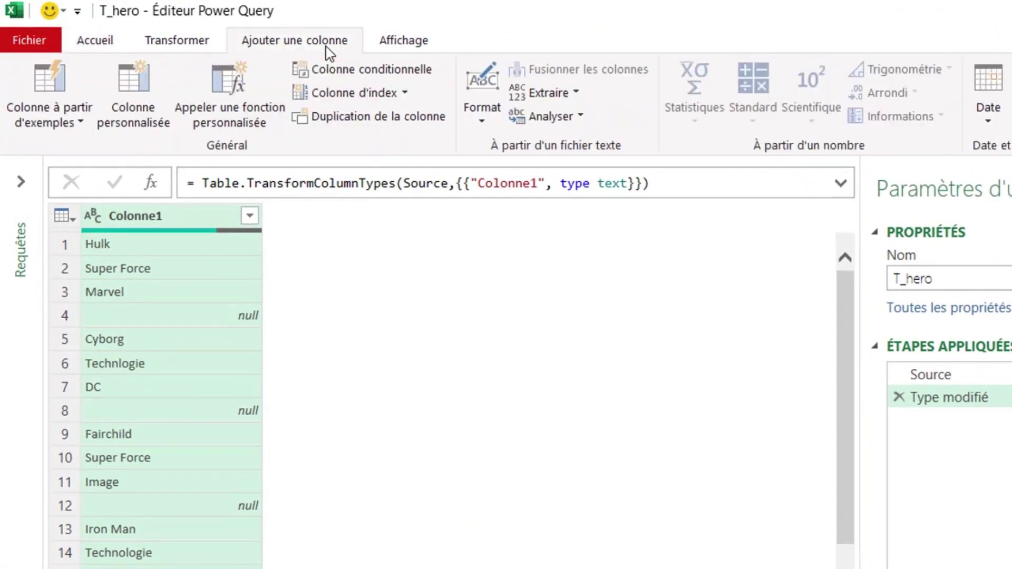
left_click(405, 92)
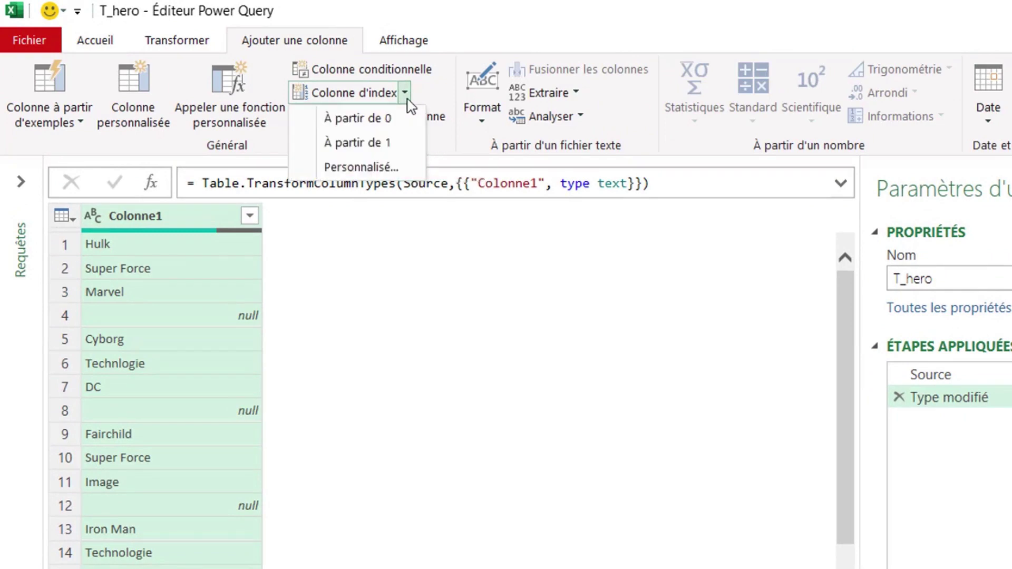
left_click(401, 121)
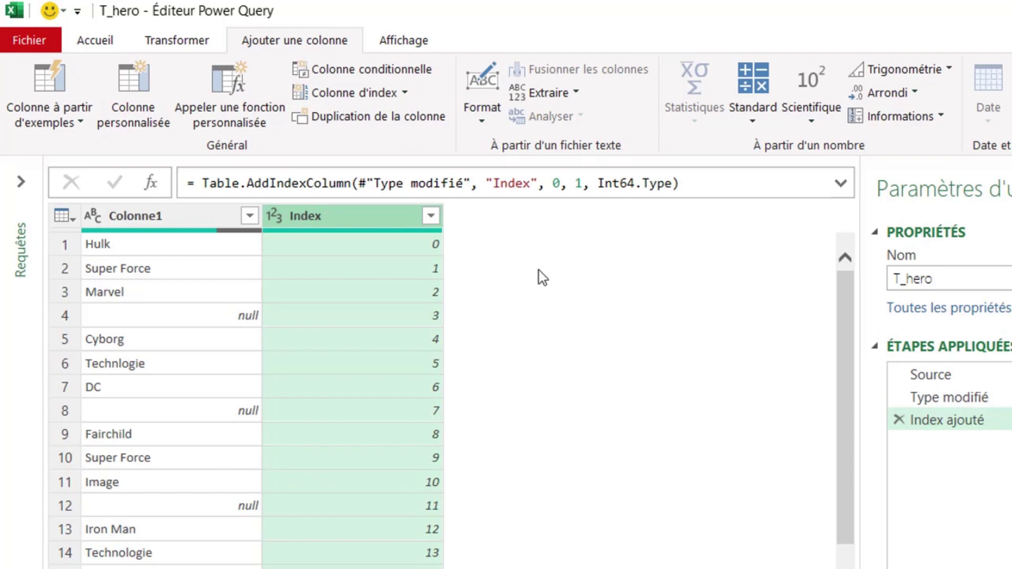
Step: Add a Division entière column dividing Index by 4 as integers
left_click(754, 121)
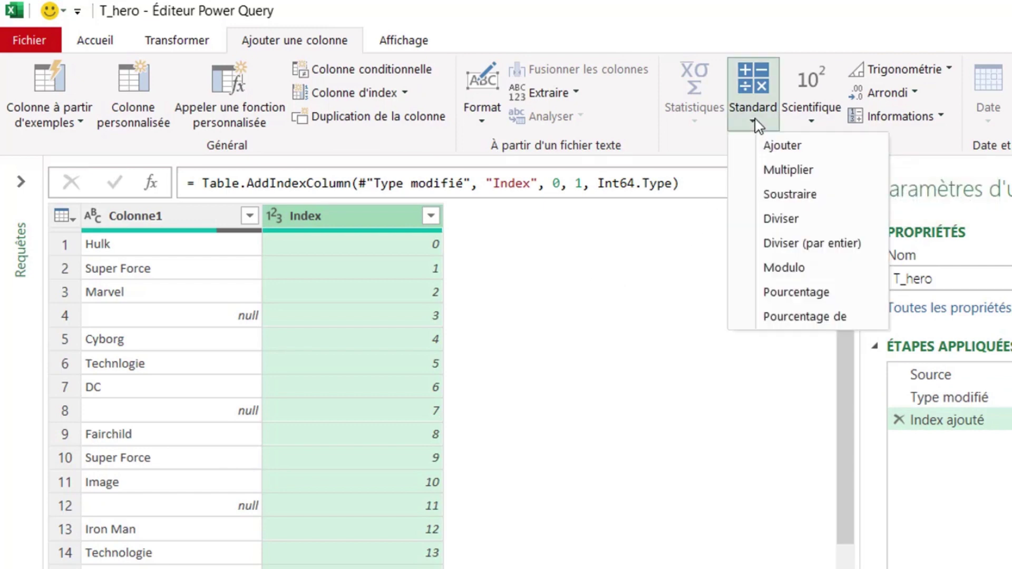
left_click(782, 245)
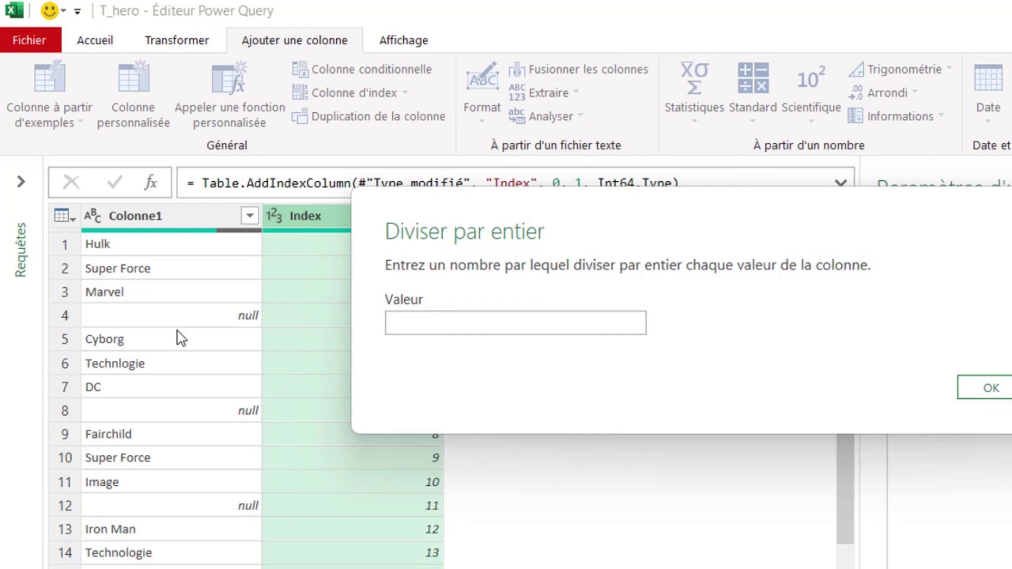
left_click(415, 324)
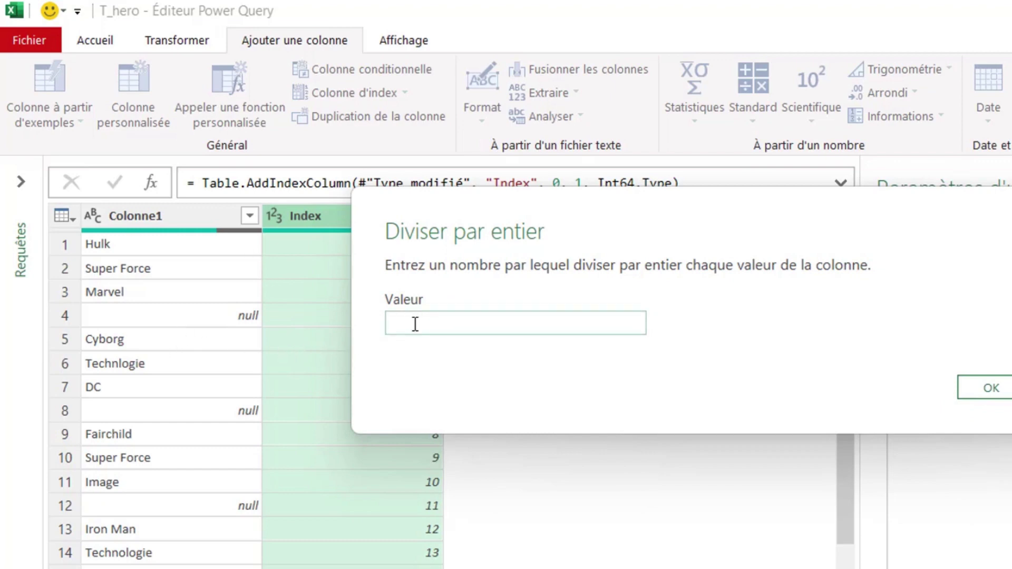
type("4")
left_click(975, 394)
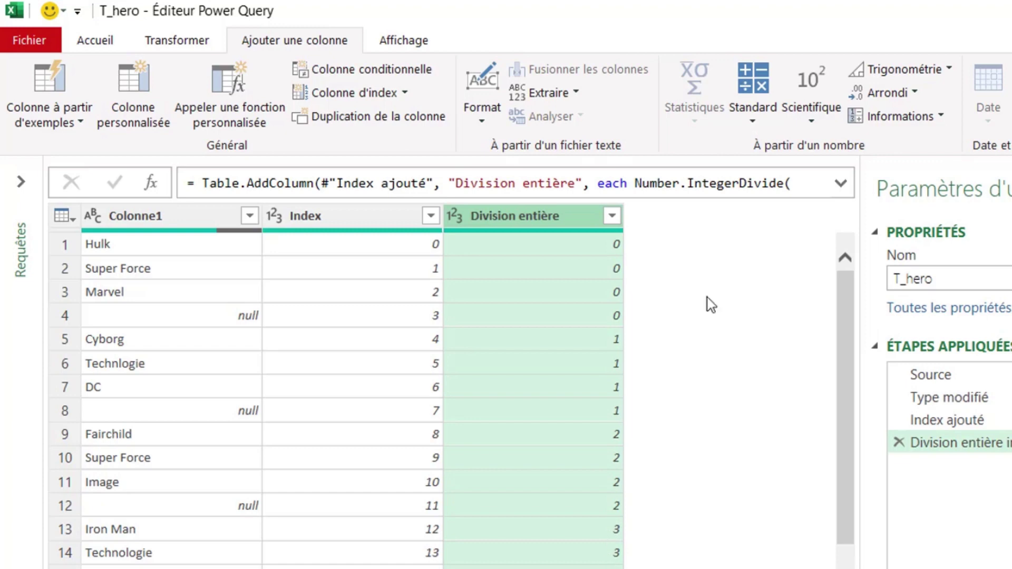
Step: Add a Modulo column holding each Index value's remainder by 4
left_click(337, 216)
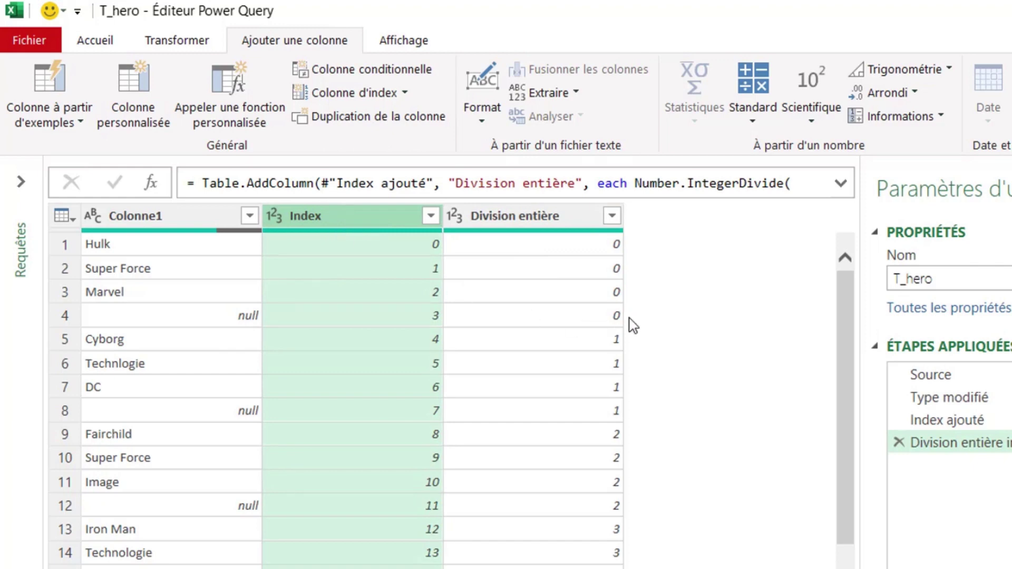
left_click(748, 121)
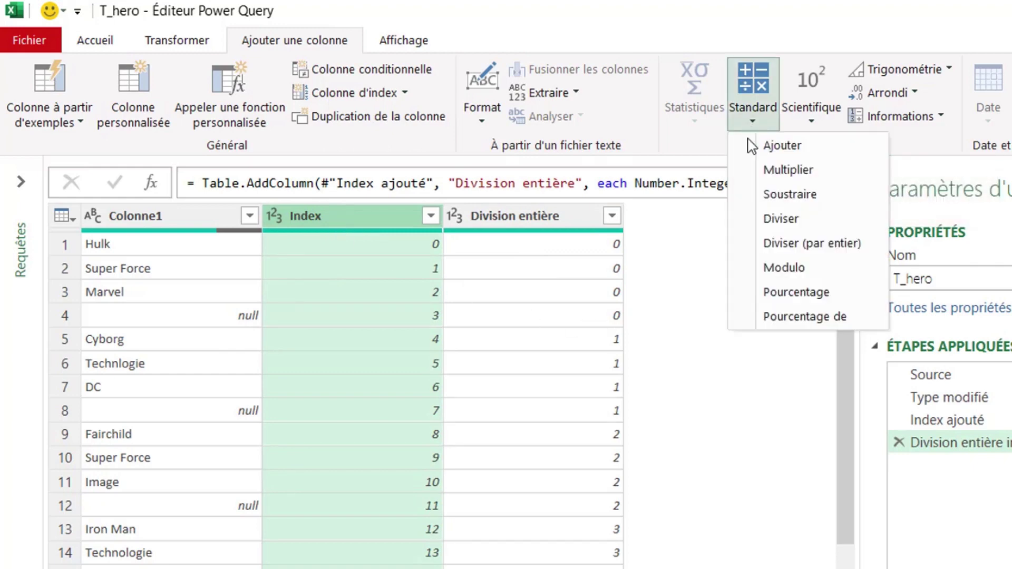
left_click(783, 269)
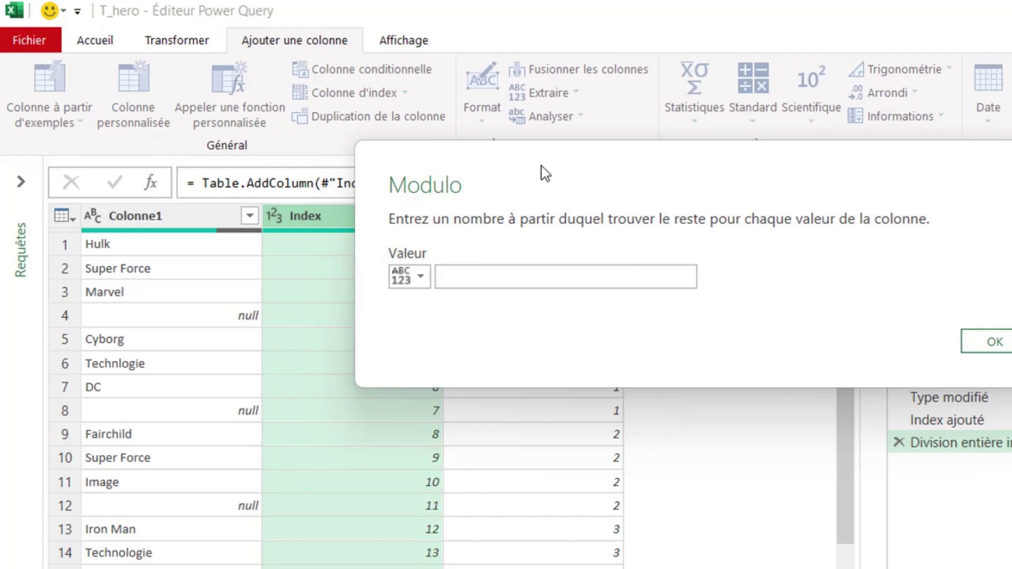
left_click(496, 283)
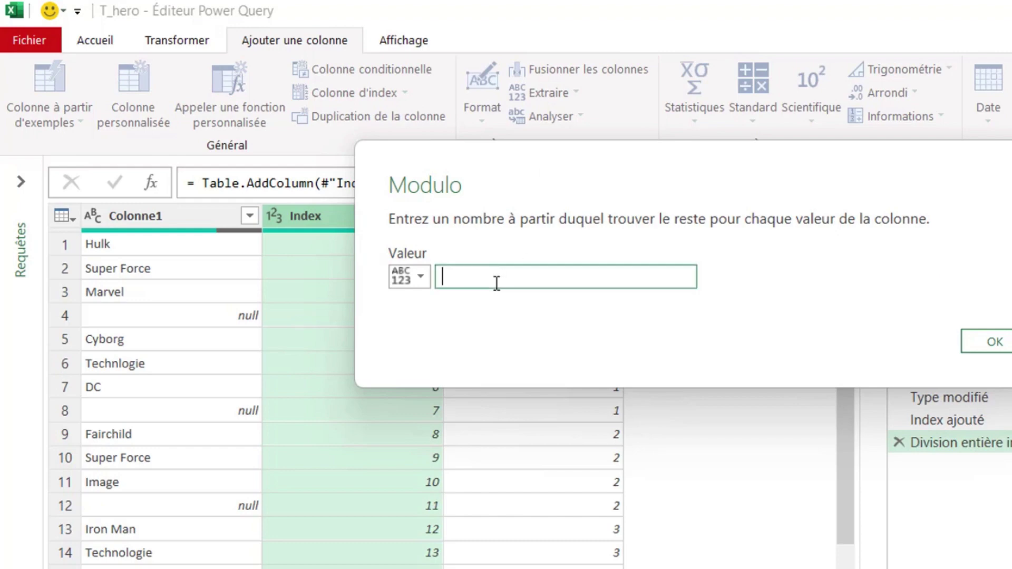
type("4")
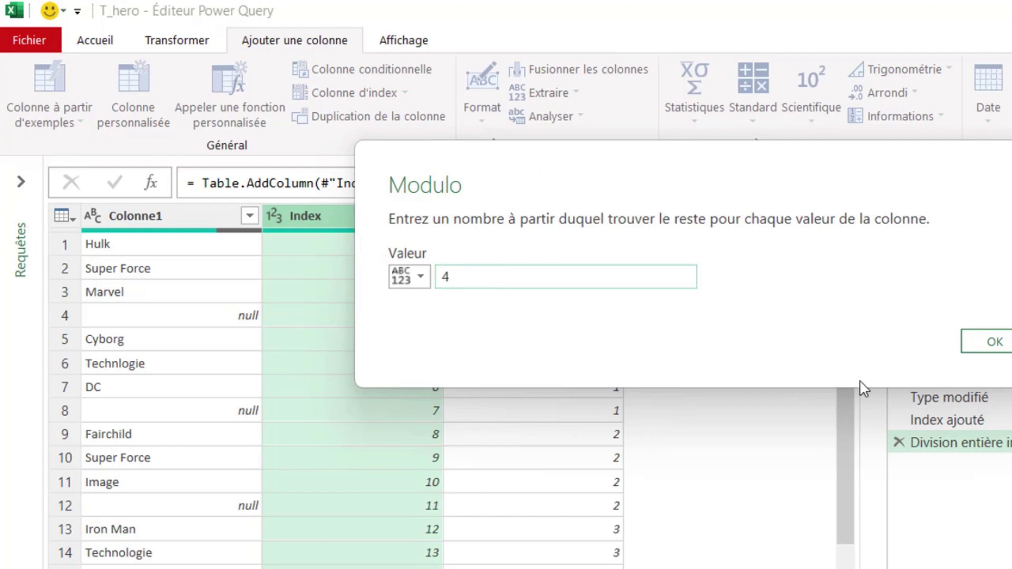
left_click(994, 343)
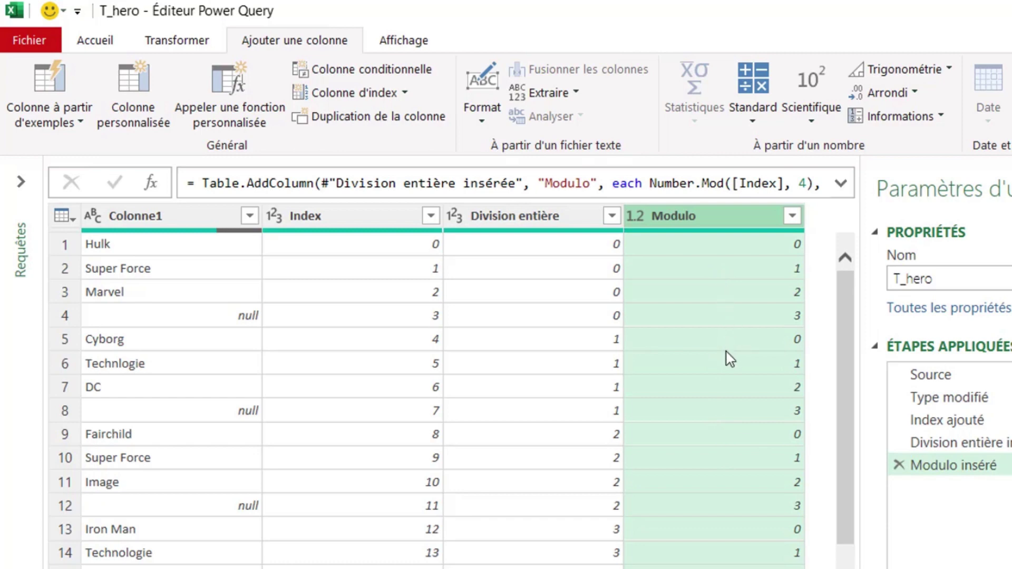
Step: Delete the Index column
left_click(352, 230)
right_click(353, 230)
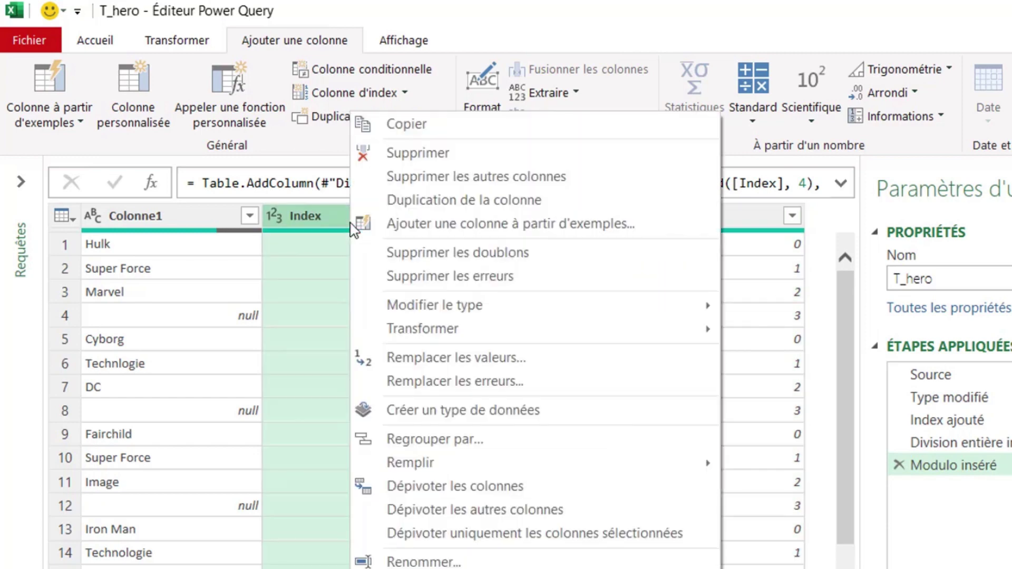
left_click(396, 158)
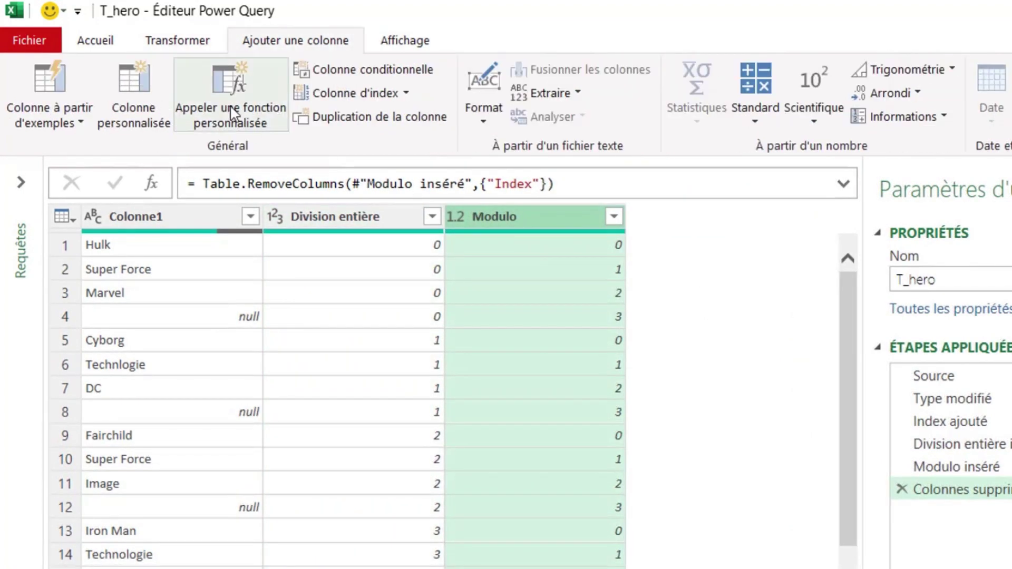
left_click(185, 46)
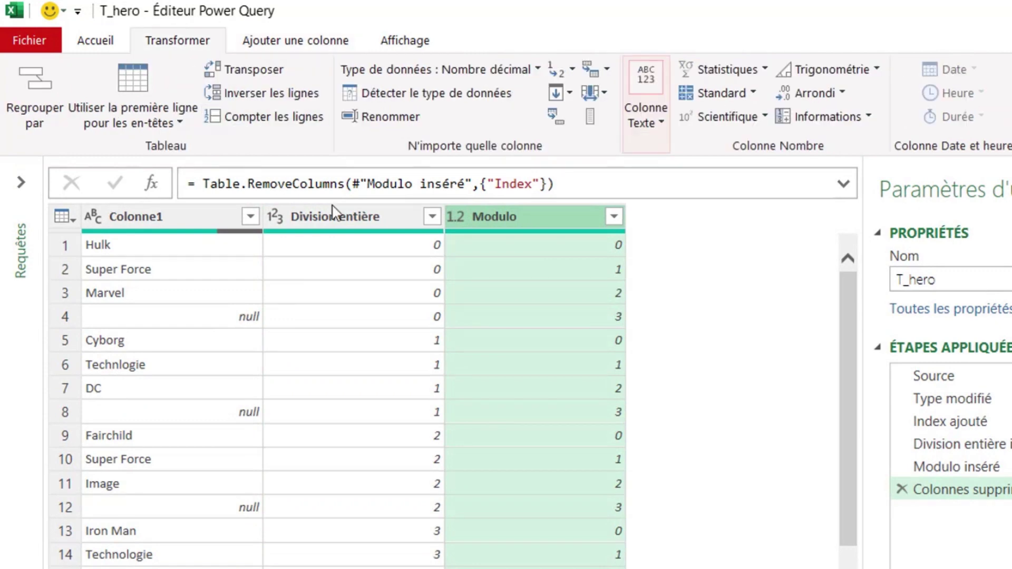
Step: Pivot the Modulo column using Colonne1 as values with Ne pas agréger
left_click(557, 119)
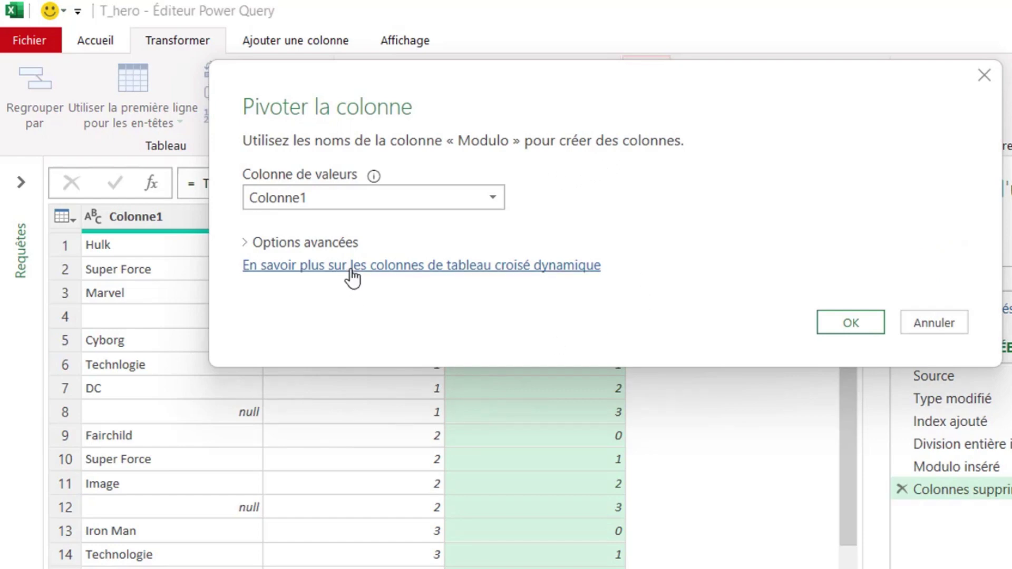
left_click(245, 243)
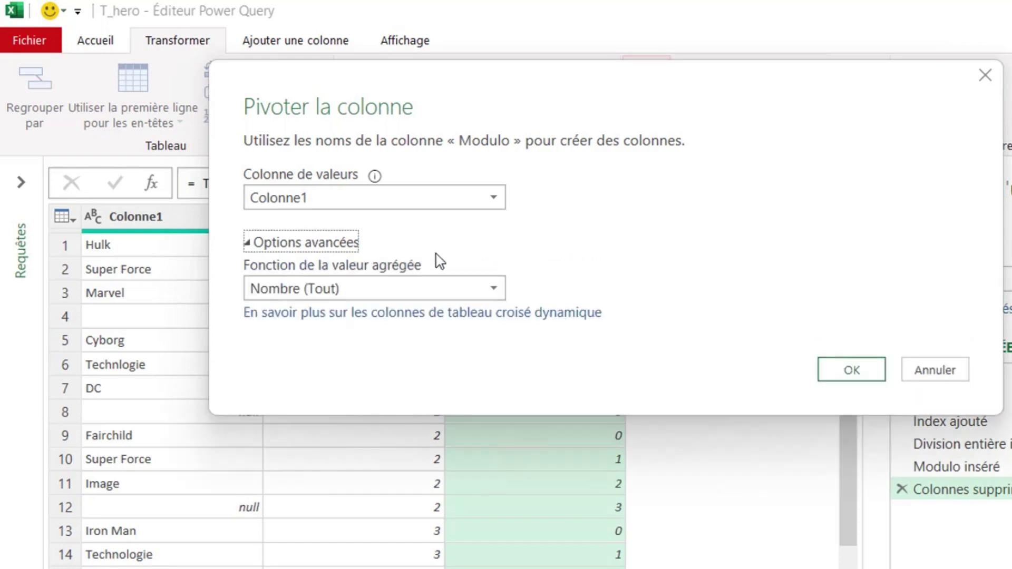
left_click(495, 287)
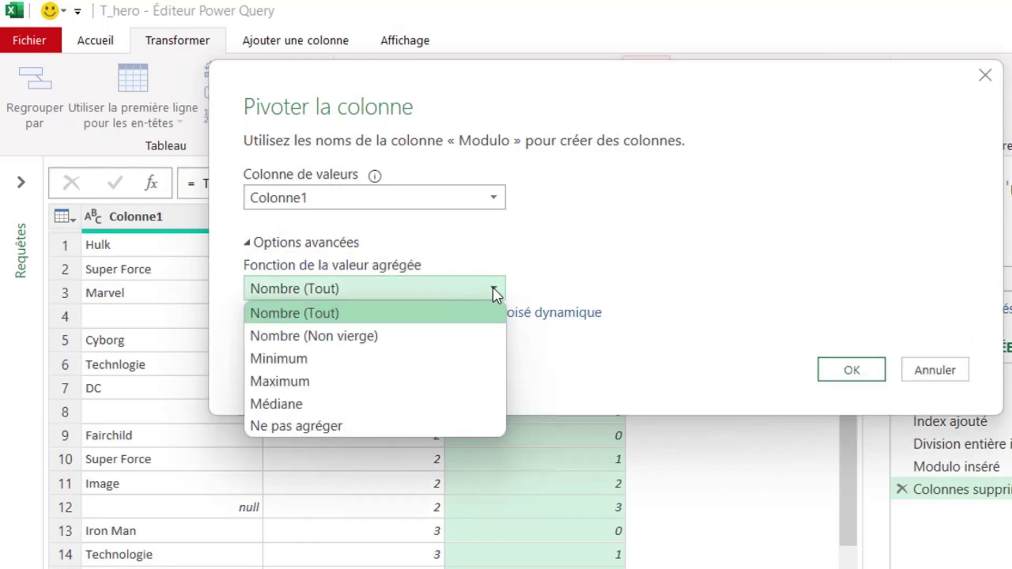
left_click(449, 424)
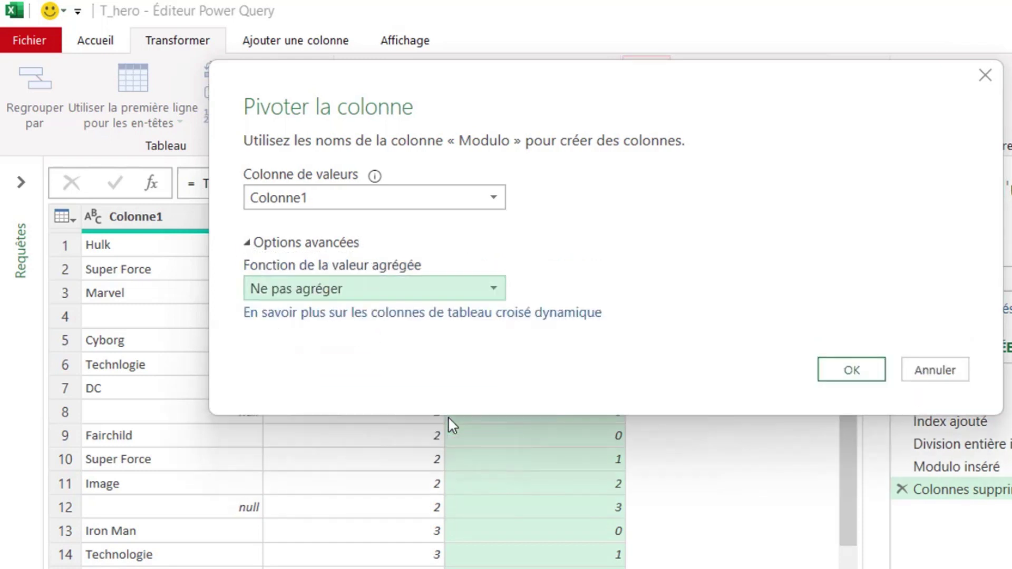
left_click(839, 371)
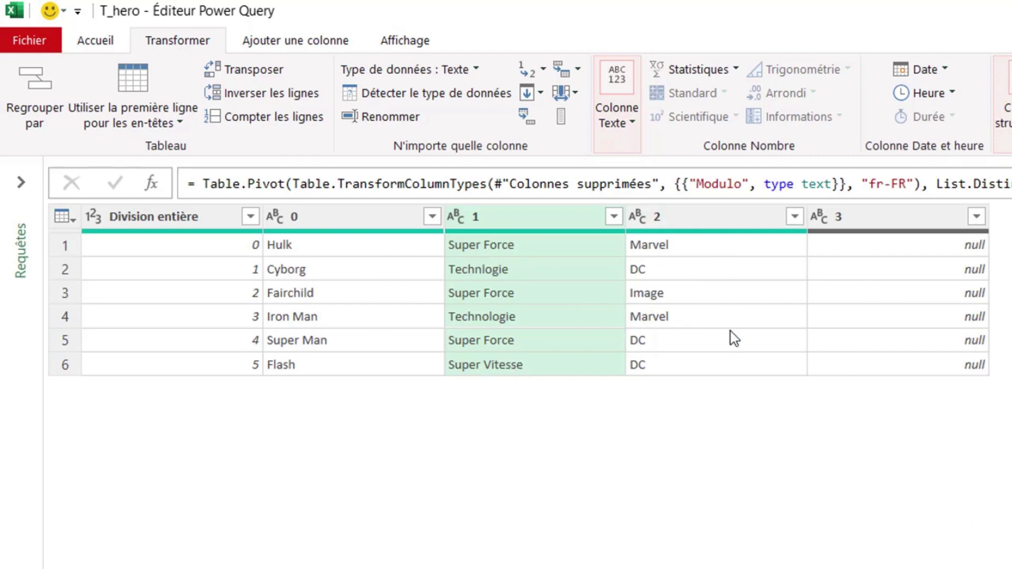
Step: Delete the Division entière column and the empty column 3
left_click(179, 221)
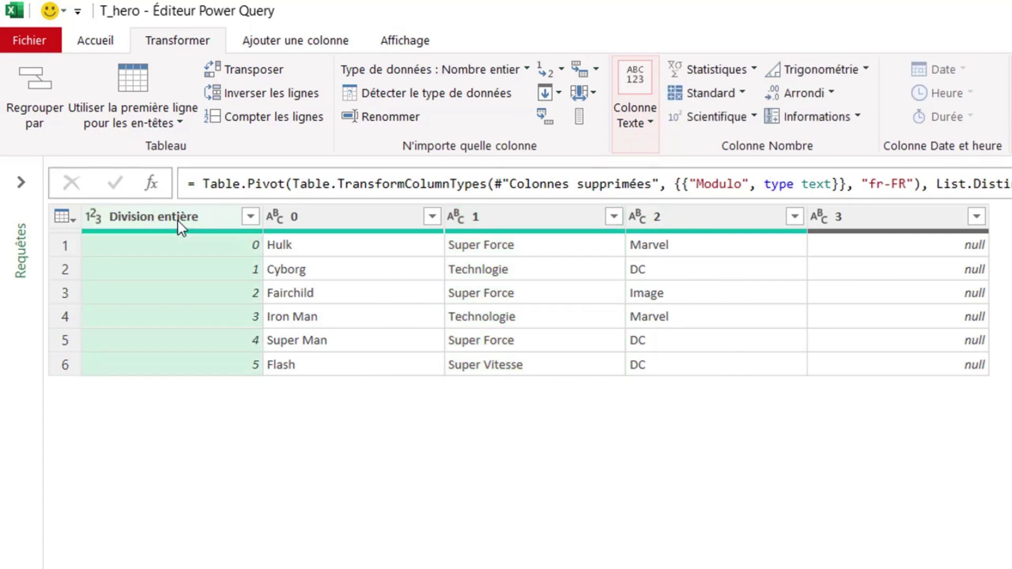
right_click(177, 219)
left_click(118, 550)
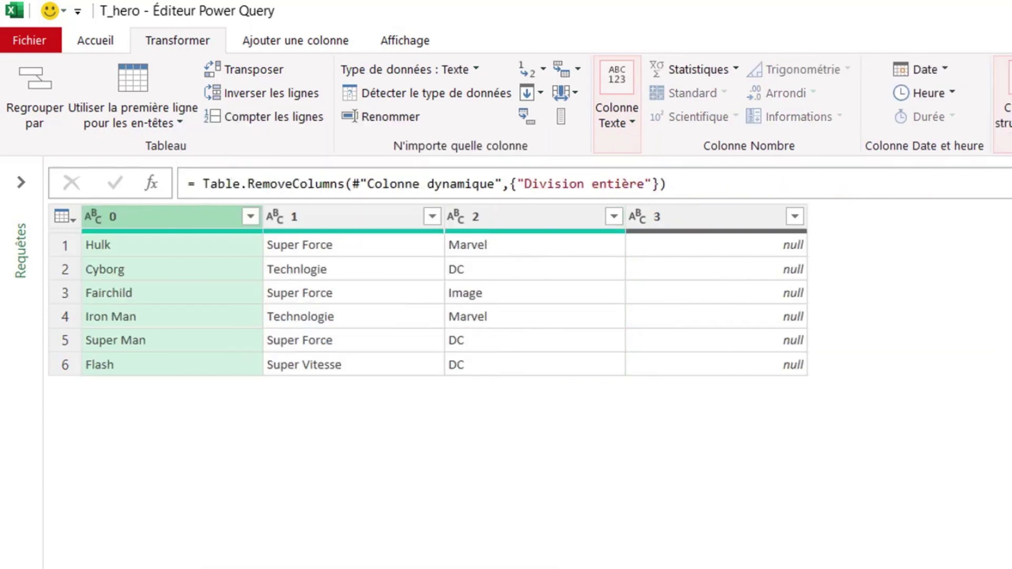
left_click(717, 225)
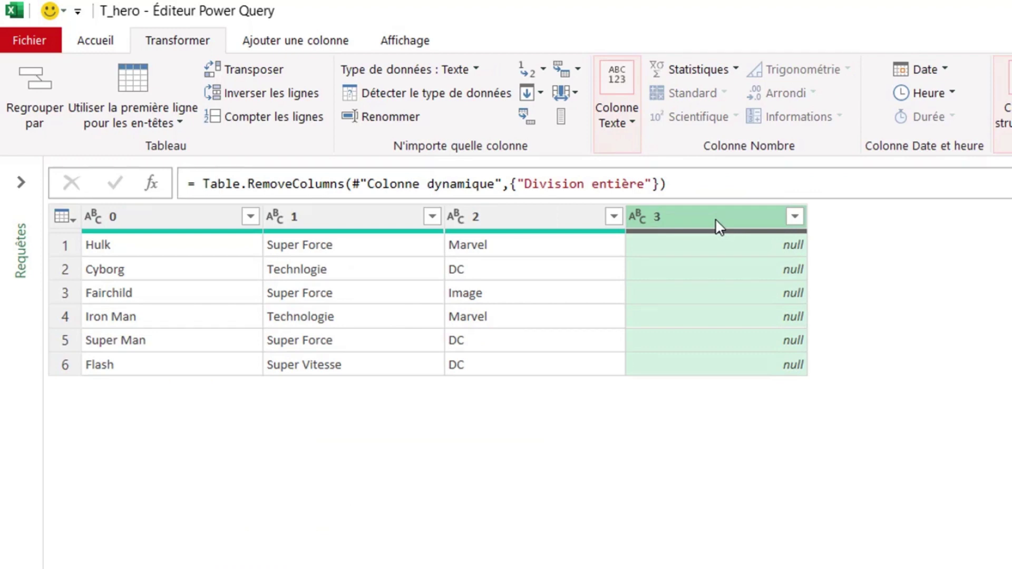
right_click(716, 221)
left_click(774, 130)
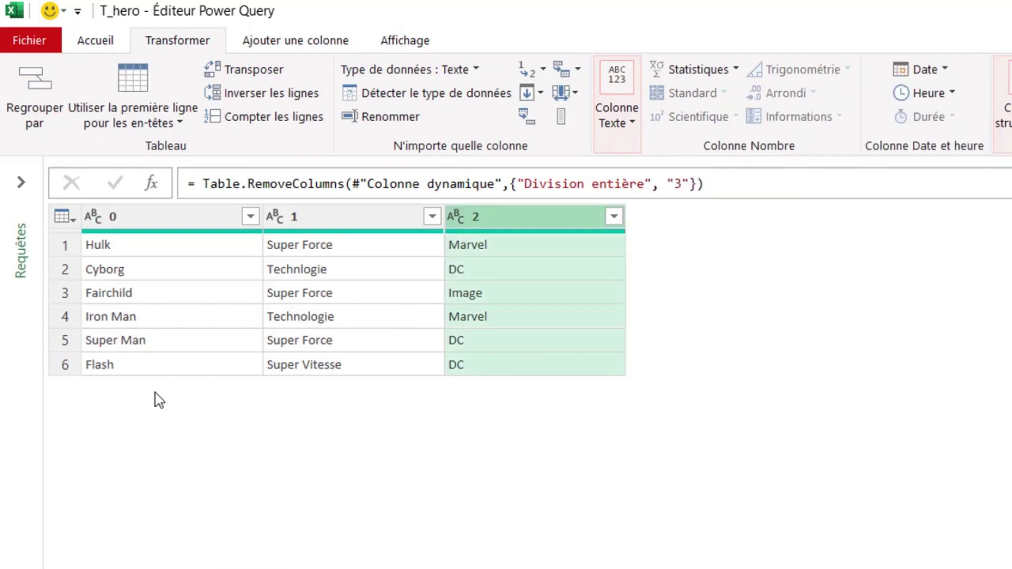
Step: Rename columns 0, 1 and 2 to Hero, Pouvoir and Univers
double_click(165, 221)
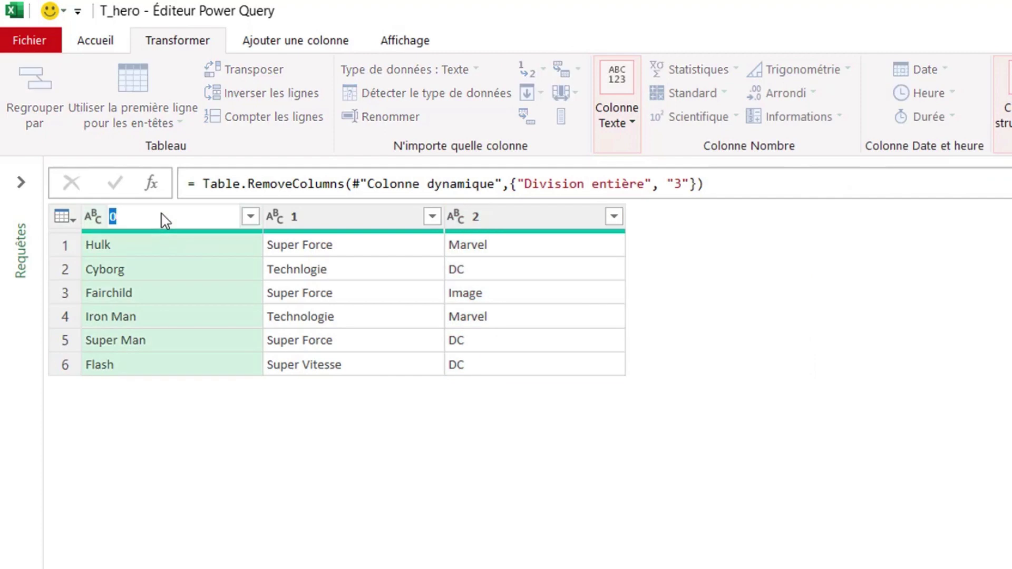
type("Hero")
key("Return")
double_click(369, 218)
type("Pouvoir")
key("Tab")
type("Univers")
key("Return")
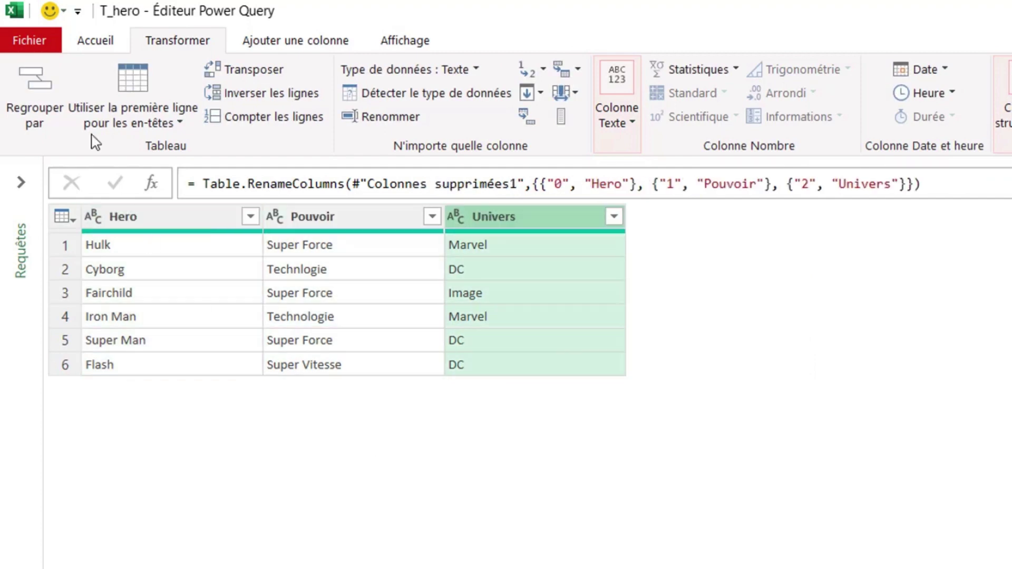
left_click(92, 48)
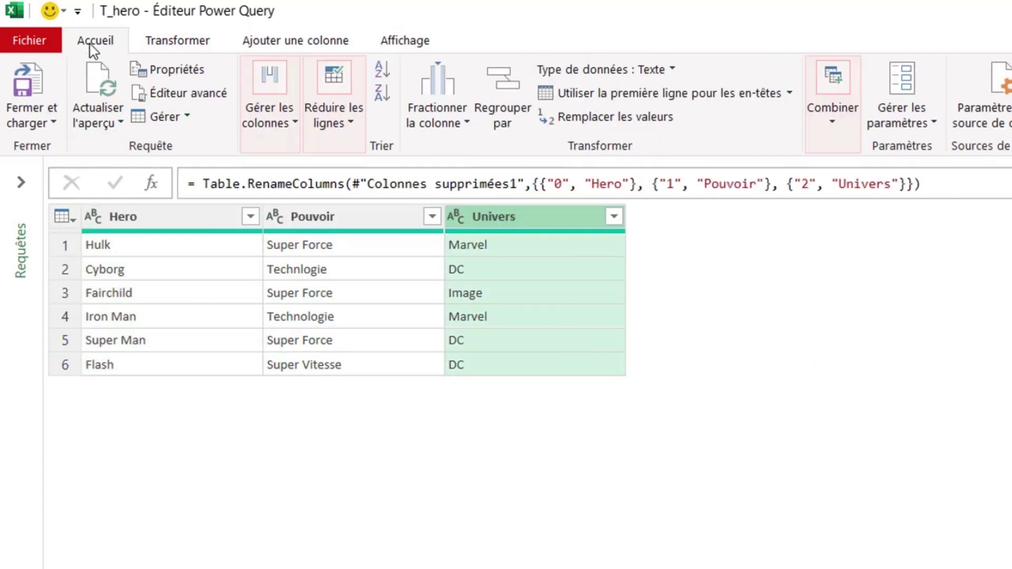
Step: Close the Power Query editor and load the T_hero query into the workbook via Fermer et charger
left_click(37, 123)
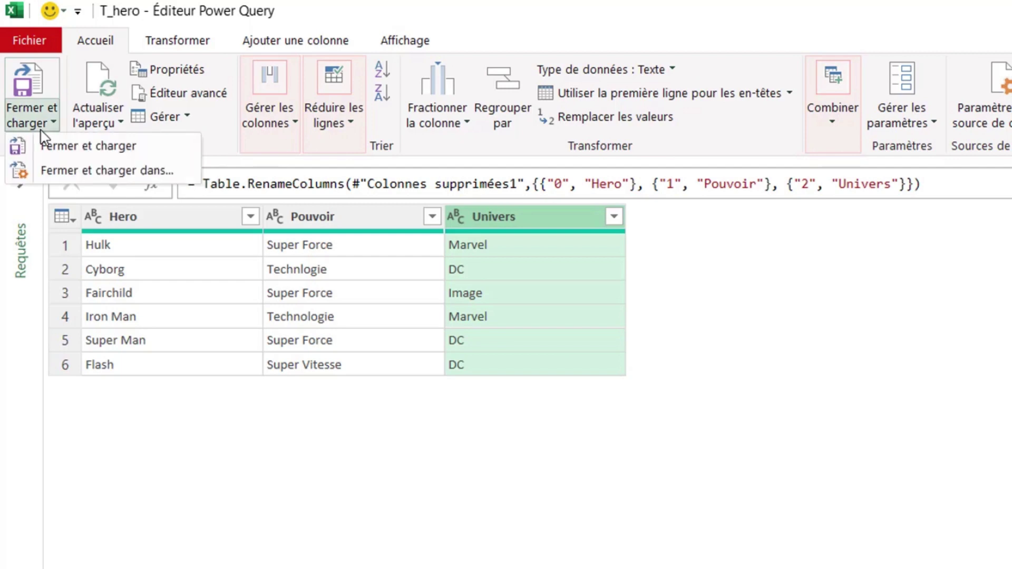
left_click(87, 150)
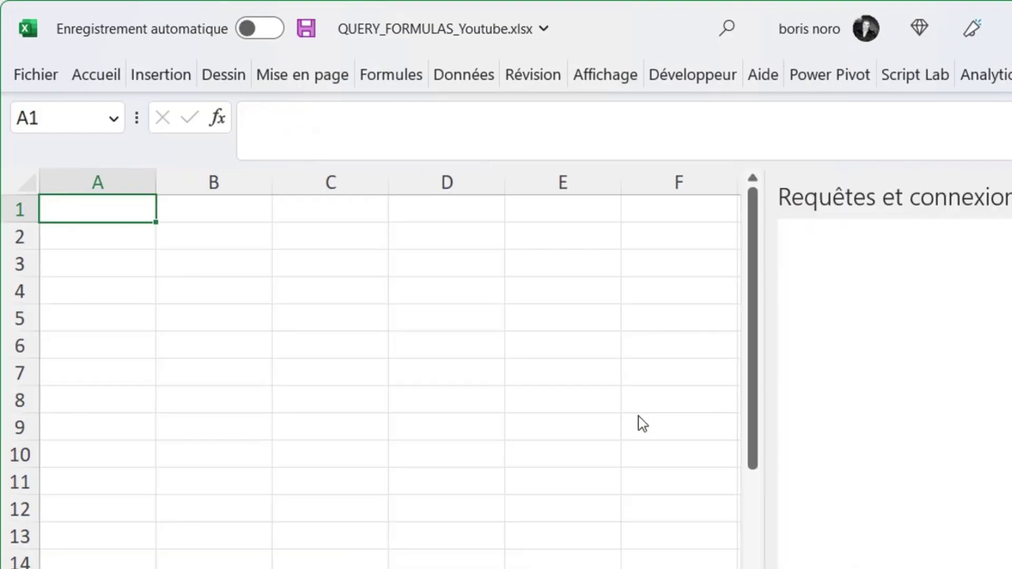